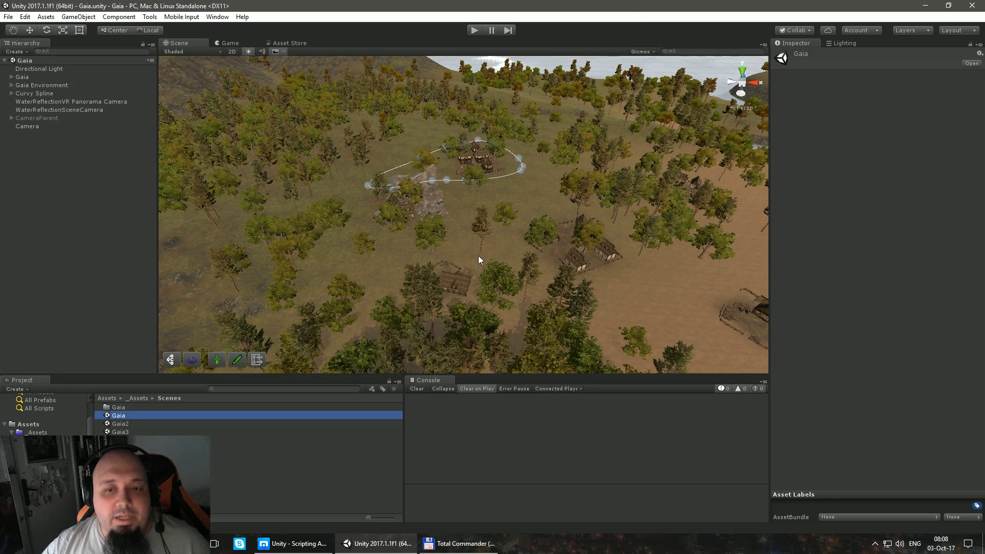
Step: Orbit the view around the current island, its shoreline and village
right_click_drag(478, 256, 397, 238)
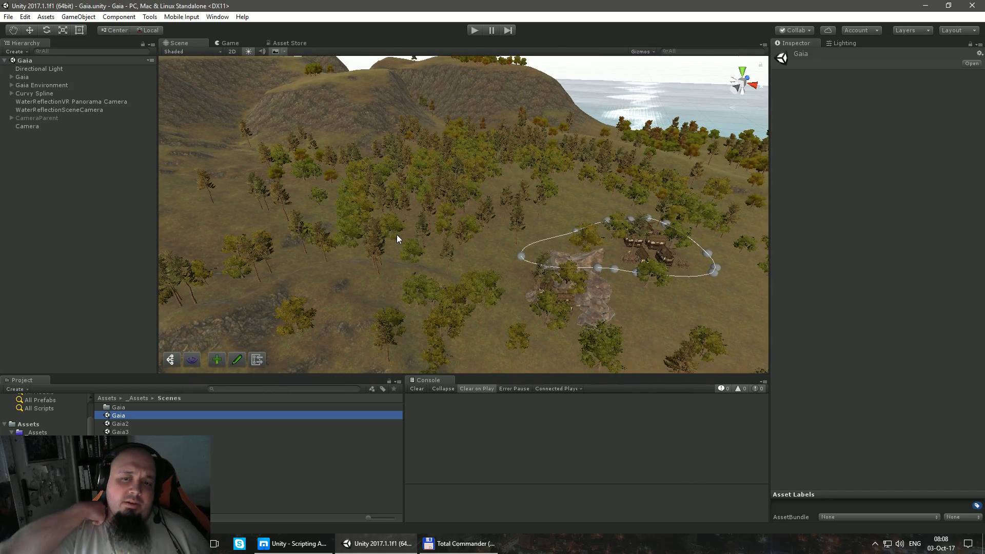
right_click_drag(397, 238, 483, 260)
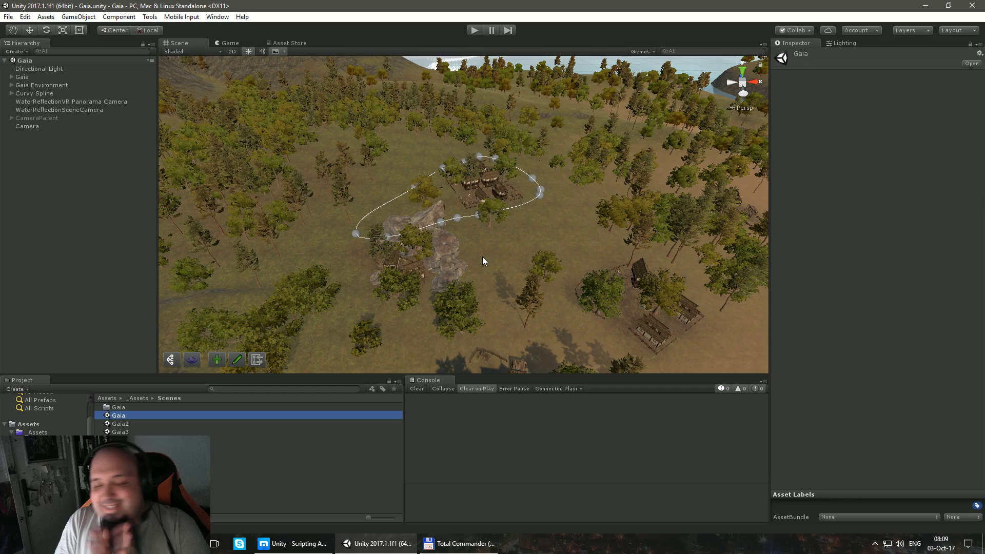
right_click_drag(482, 257, 479, 217)
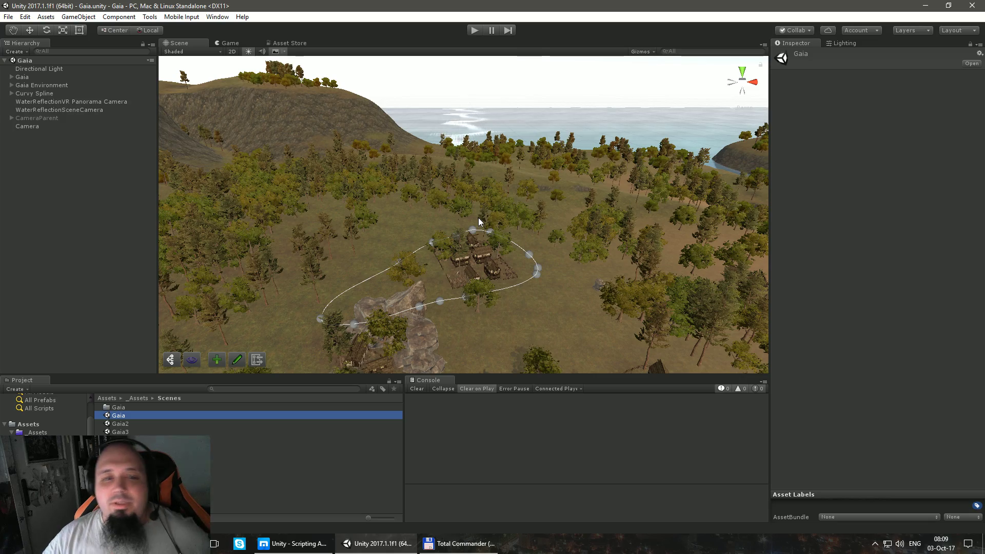
right_click_drag(478, 217, 462, 242)
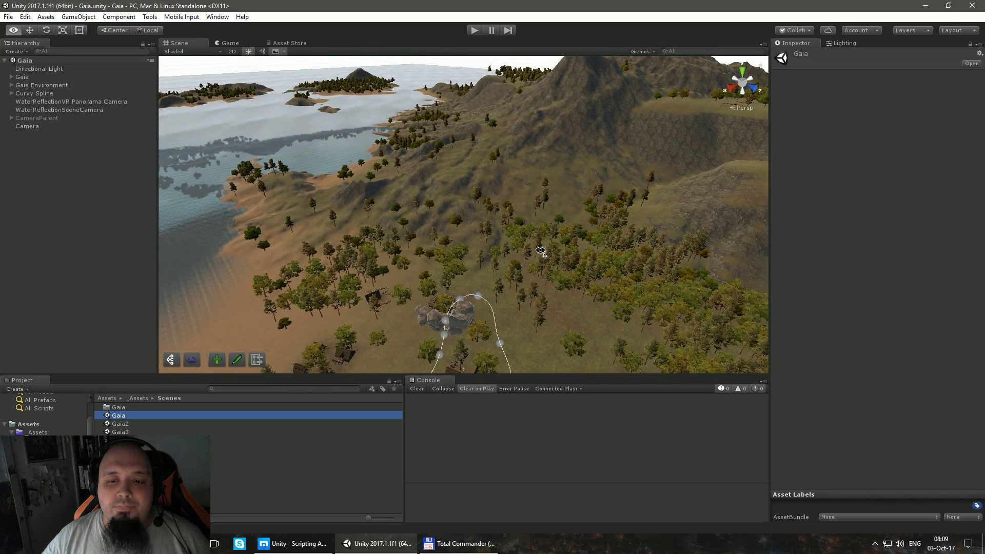
Step: Preview the Gaia3 and Gaia2 terrains, then open the empty Gaia4 scene
double_click(137, 429)
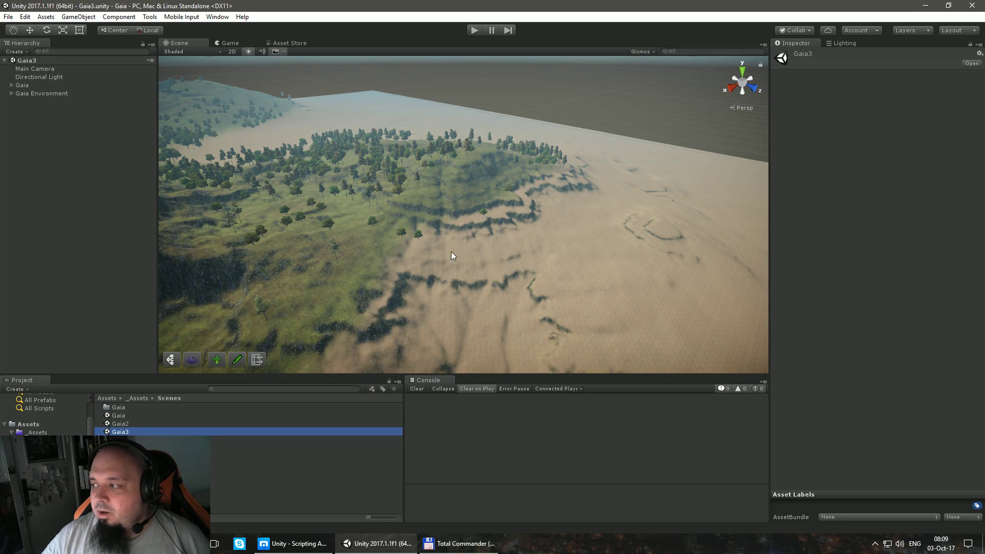
right_click_drag(451, 255, 372, 265)
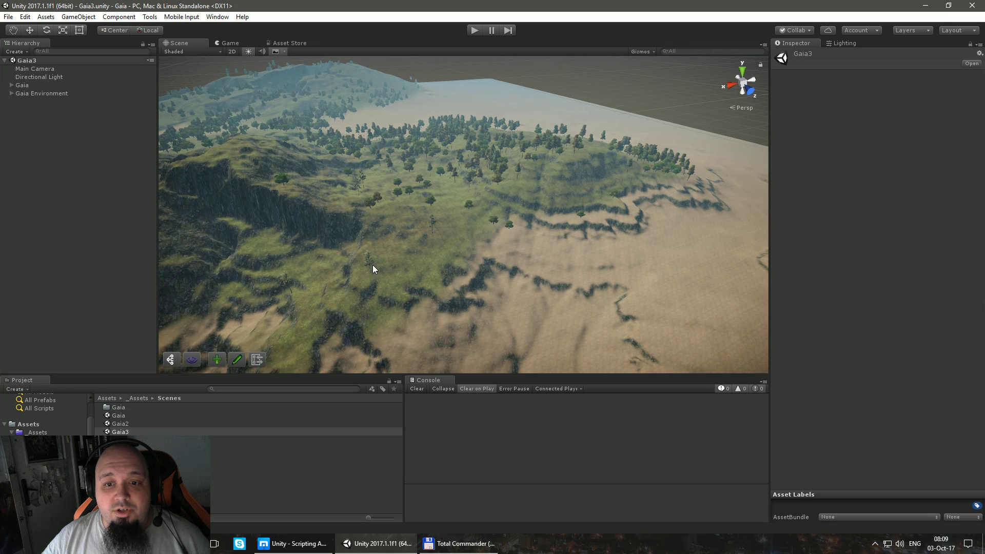
left_click(144, 424)
mouse_move(535, 266)
right_mouse_down()
mouse_move(534, 253)
mouse_move(372, 250)
mouse_move(540, 249)
right_mouse_up()
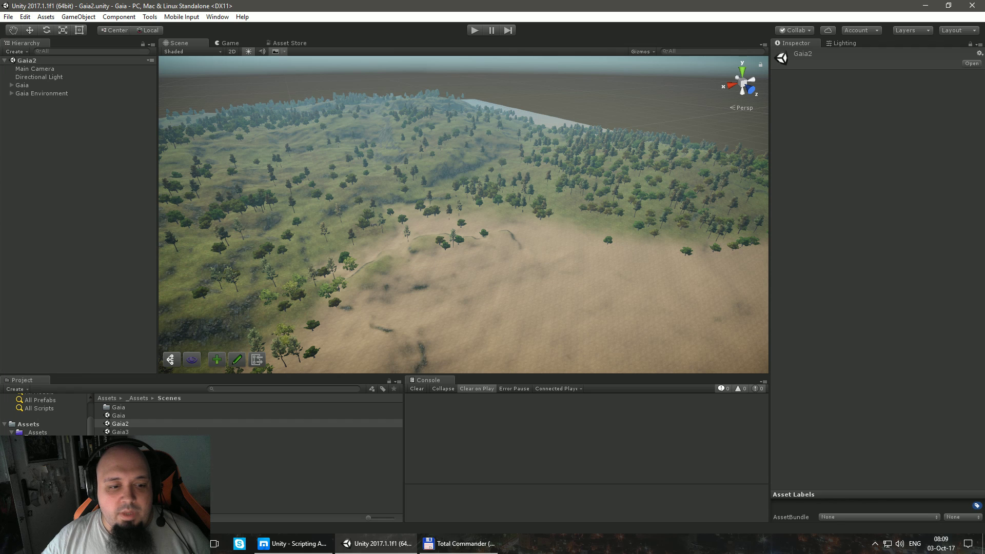
double_click(120, 439)
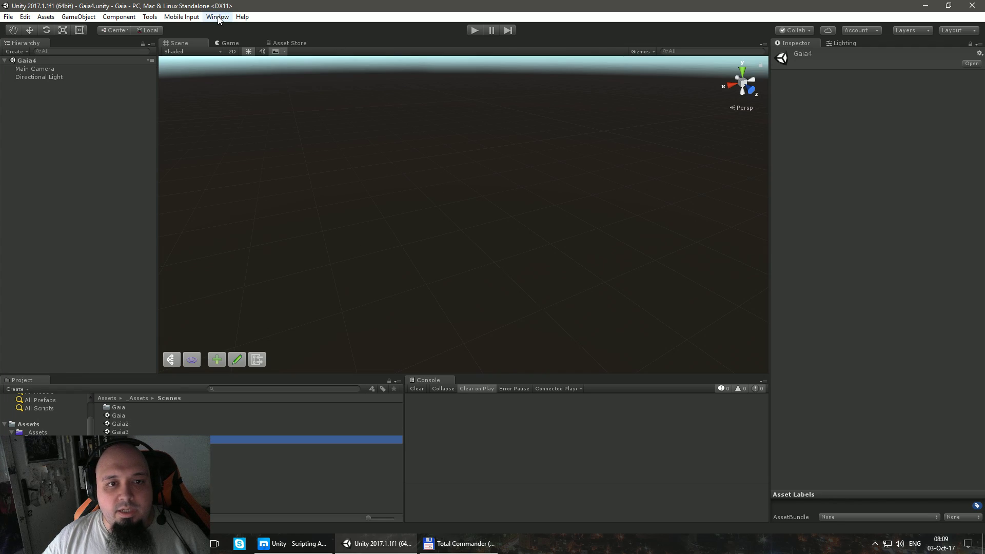
Step: Turn off Allow HDR on the Main Camera and dock the Gaia Manager beside the Console
left_click(83, 70)
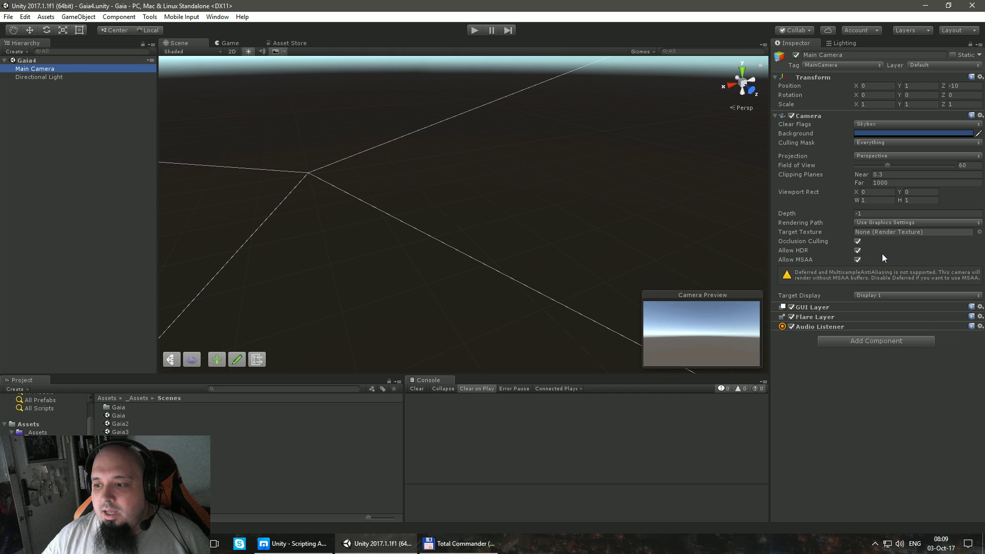
left_click(857, 250)
left_click(217, 17)
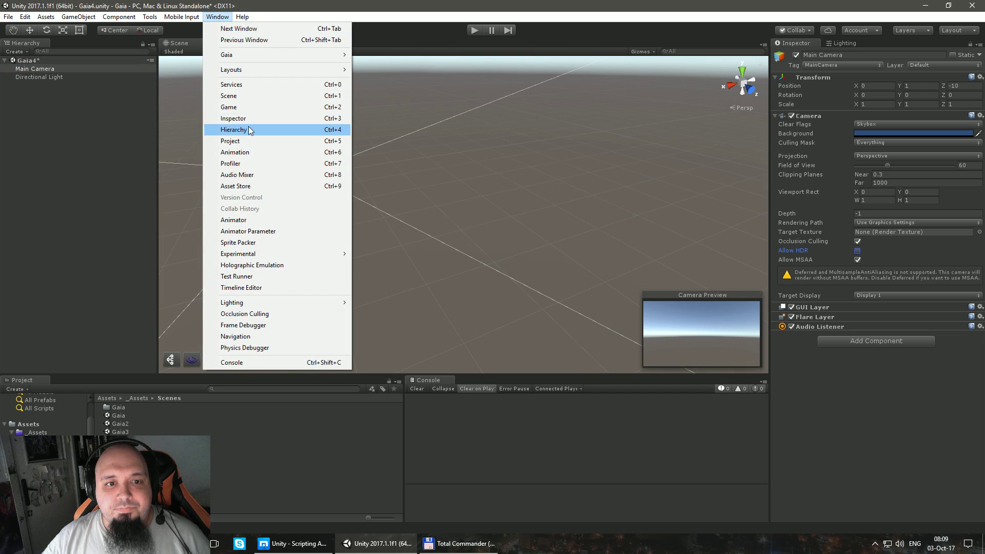
mouse_move(239, 56)
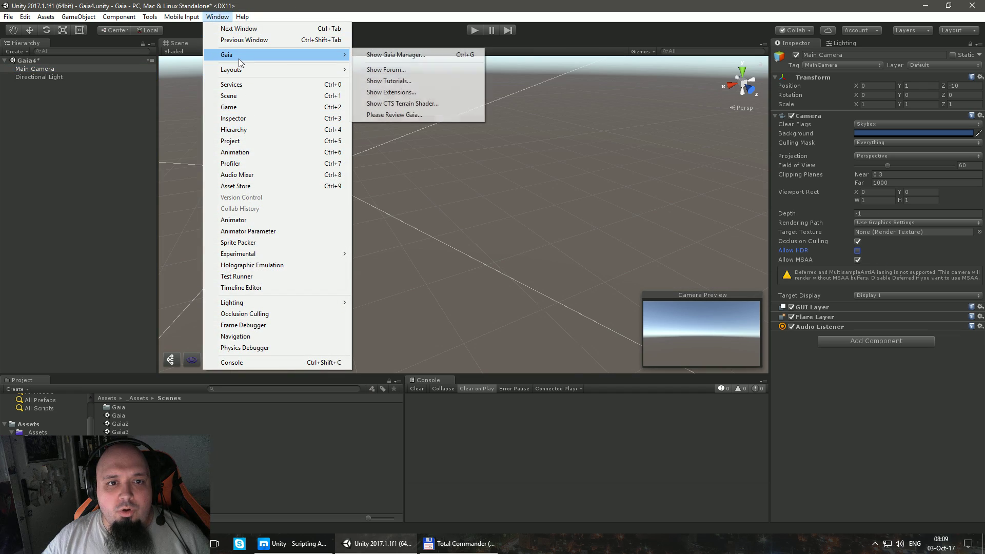
left_click(405, 55)
left_click_drag(414, 48, 535, 407)
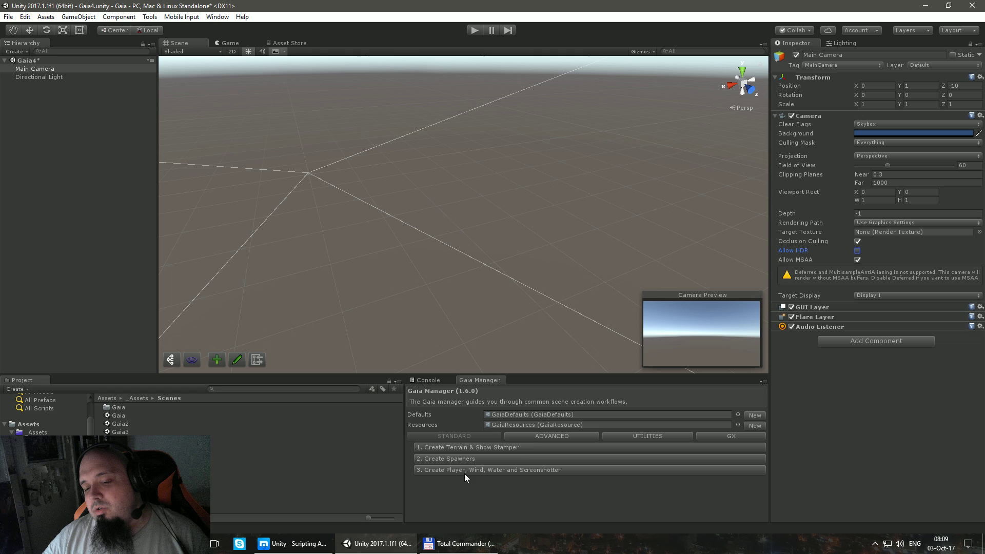
Step: Add Gaia's camera effects from GX Camera And Light, with HDR off on the Main Camera
left_click(526, 439)
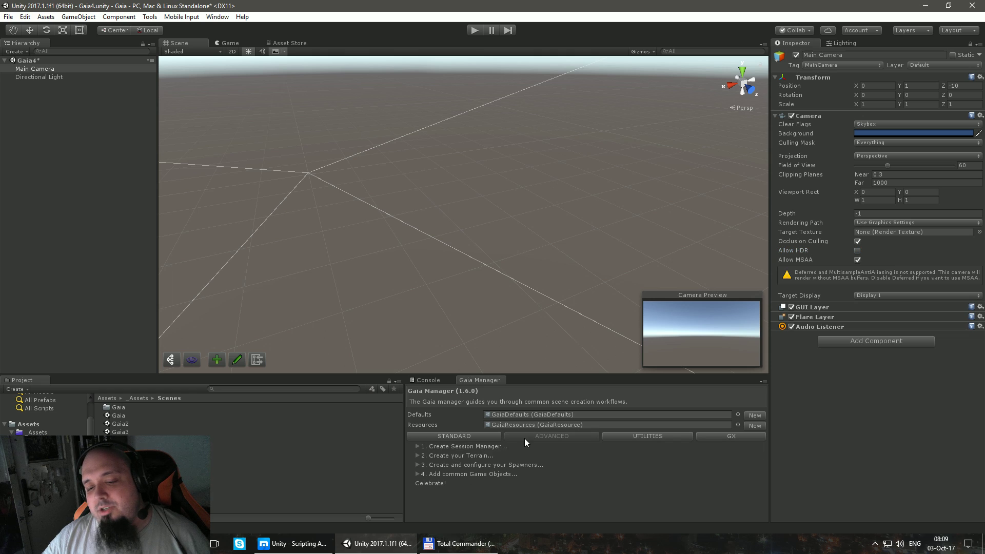
left_click(710, 437)
left_click(417, 457)
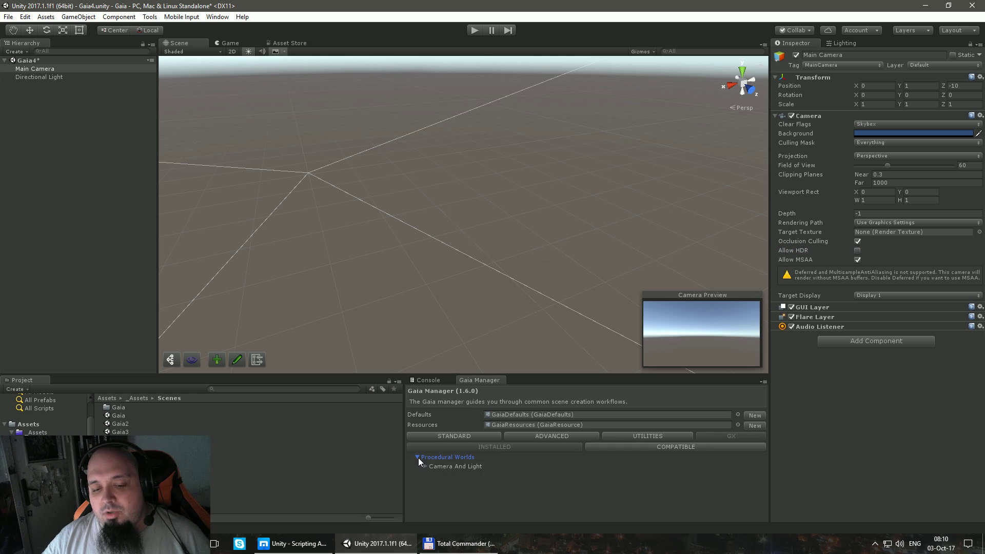
left_click(424, 467)
scroll(433, 464, "down", 1)
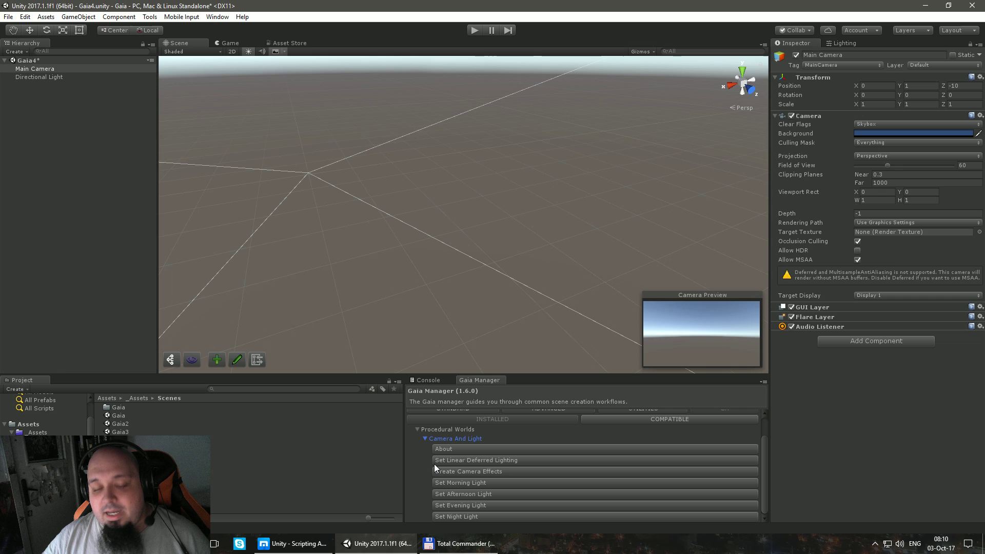
left_click(466, 471)
left_click(50, 69)
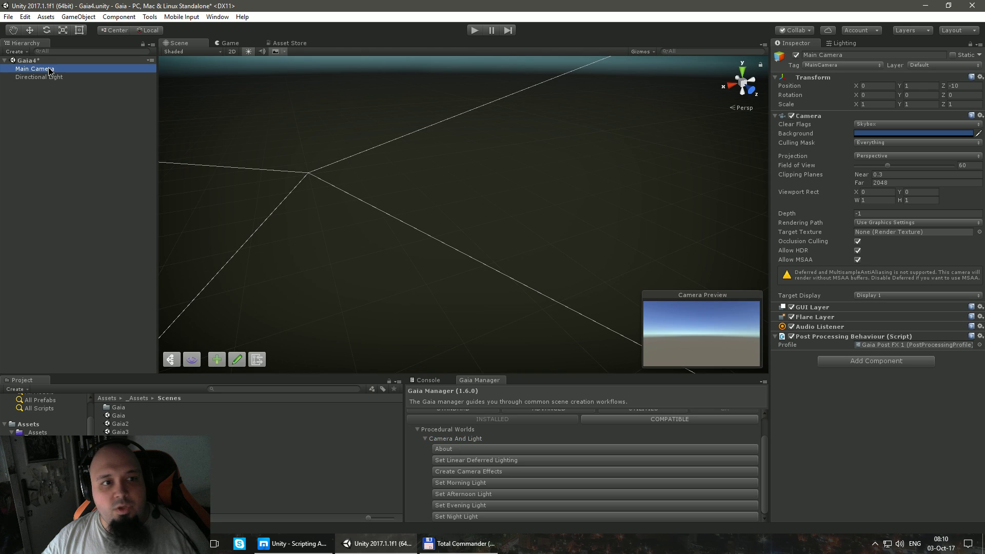
left_click(857, 250)
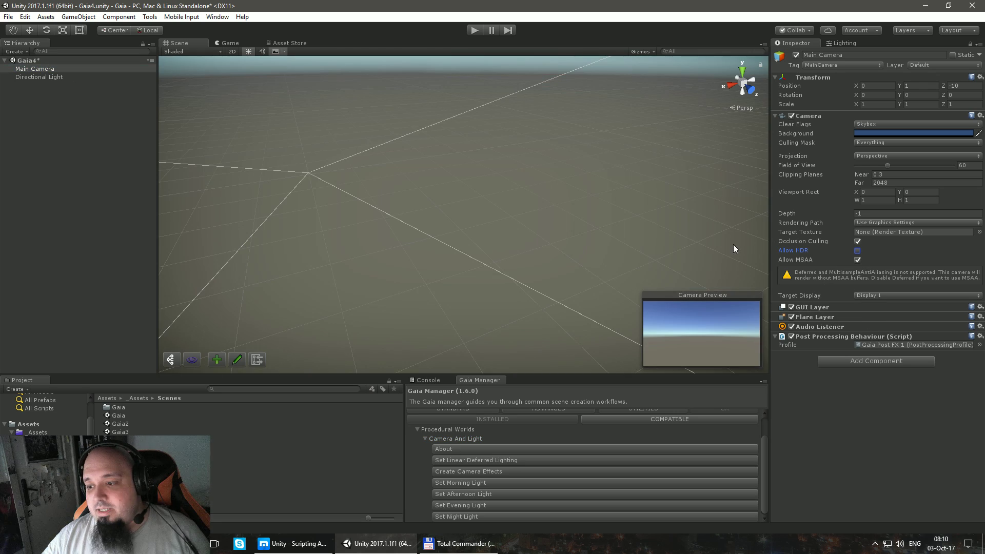
left_click_drag(565, 215, 395, 187, "alt")
right_click(54, 156)
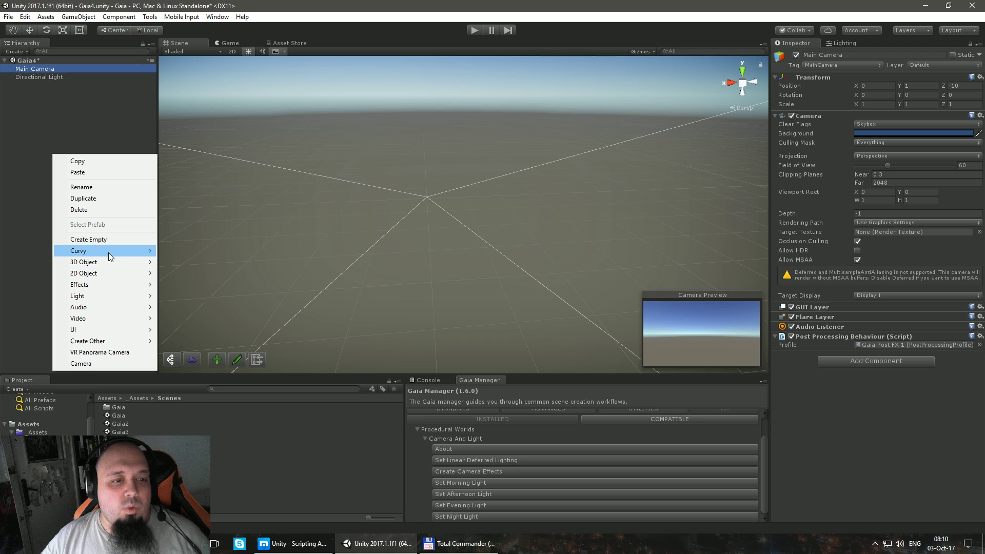
mouse_move(108, 260)
left_click(195, 342)
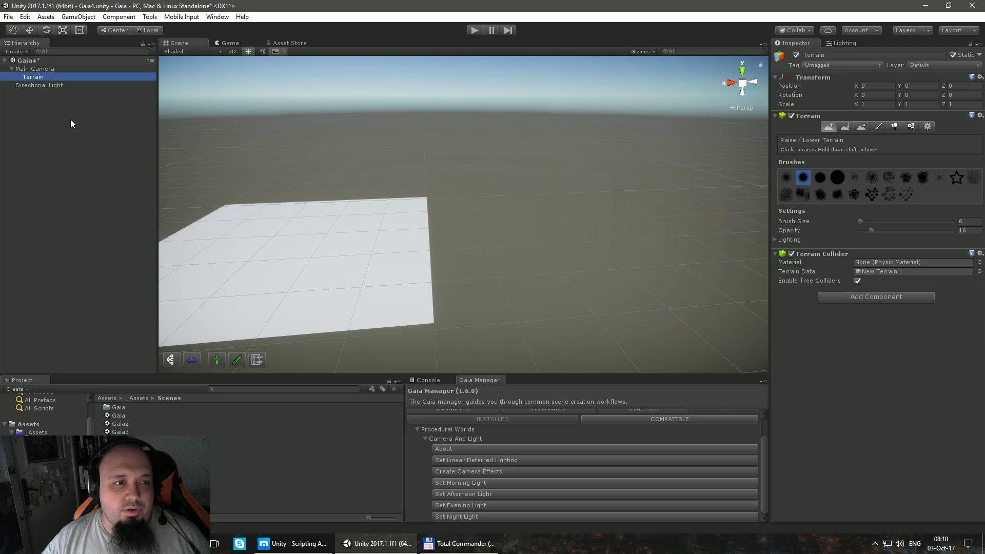
left_click_drag(42, 78, 32, 132)
left_click_drag(558, 211, 481, 220, "alt")
scroll(481, 219, "up", 8)
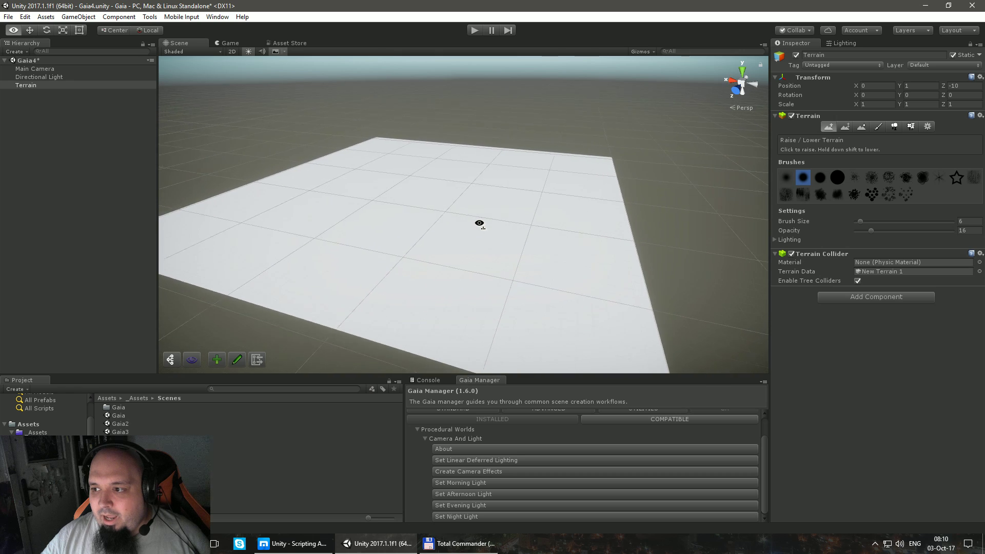
left_click(879, 126)
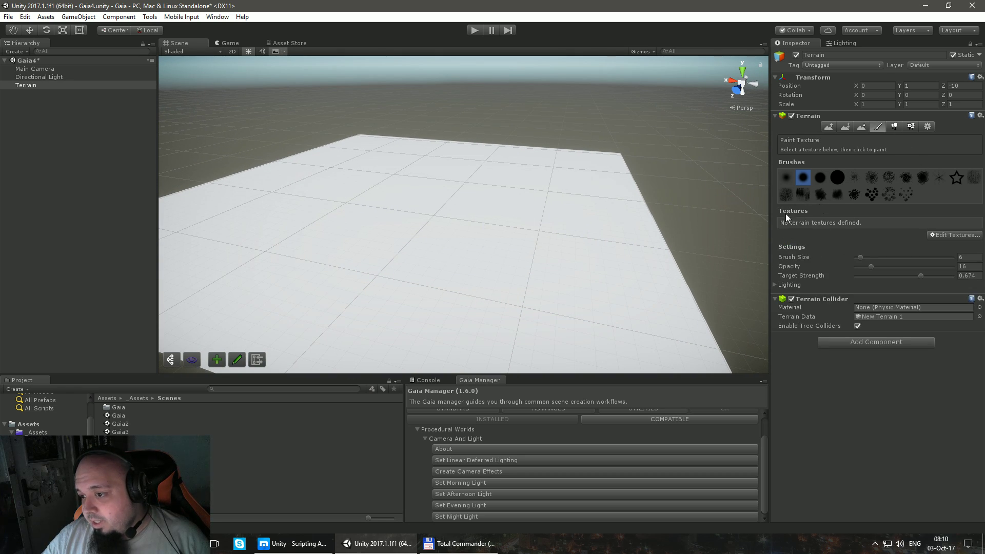
left_click(894, 128)
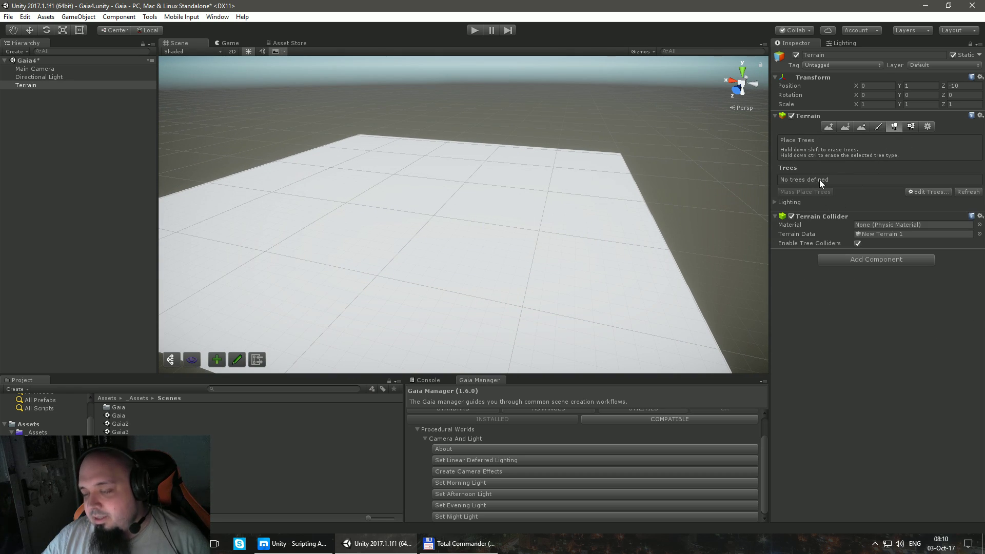
left_click(907, 129)
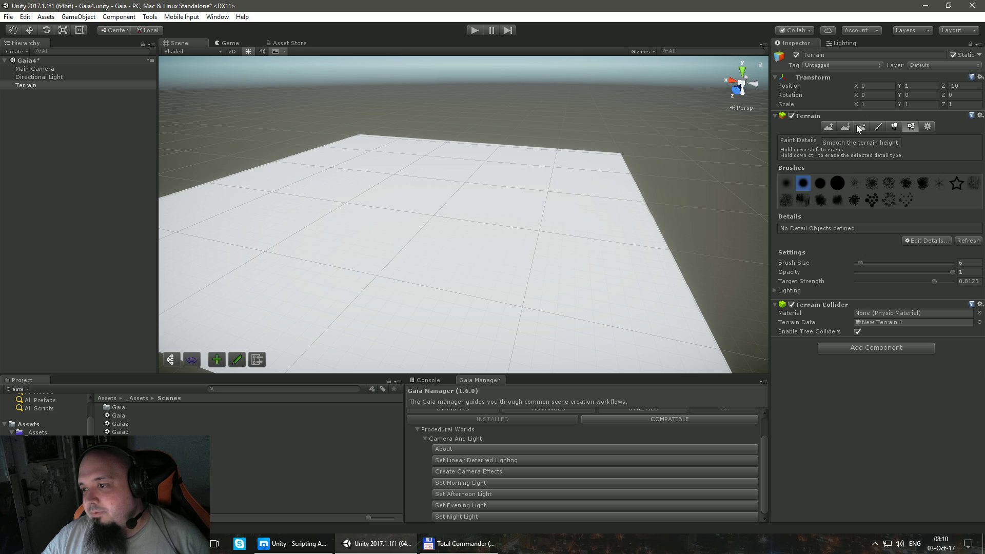
left_click(829, 127)
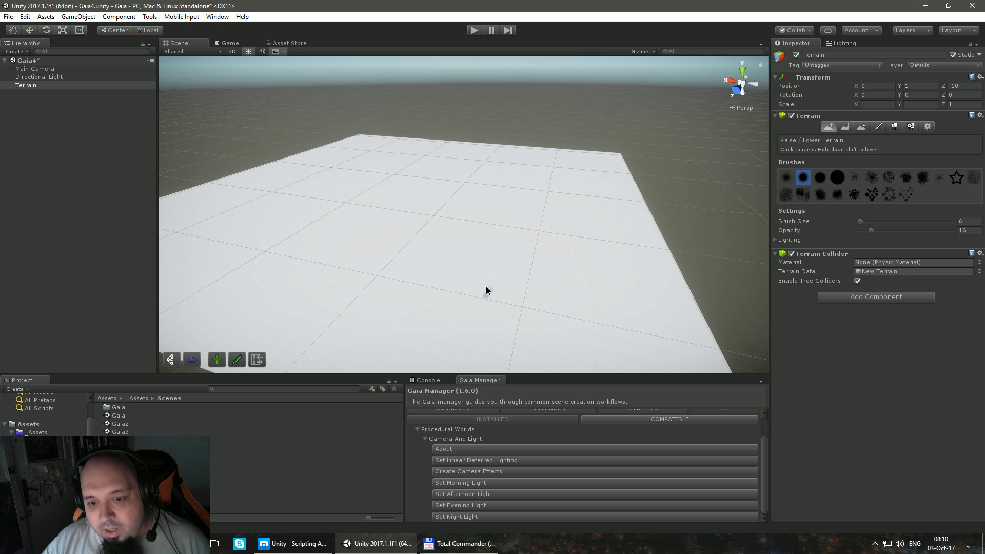
mouse_move(467, 304)
right_mouse_down()
mouse_move(532, 323)
mouse_move(543, 337)
right_mouse_up()
mouse_move(499, 260)
left_mouse_down()
mouse_move(443, 260)
mouse_move(596, 259)
mouse_move(601, 214)
mouse_move(334, 256)
left_mouse_up()
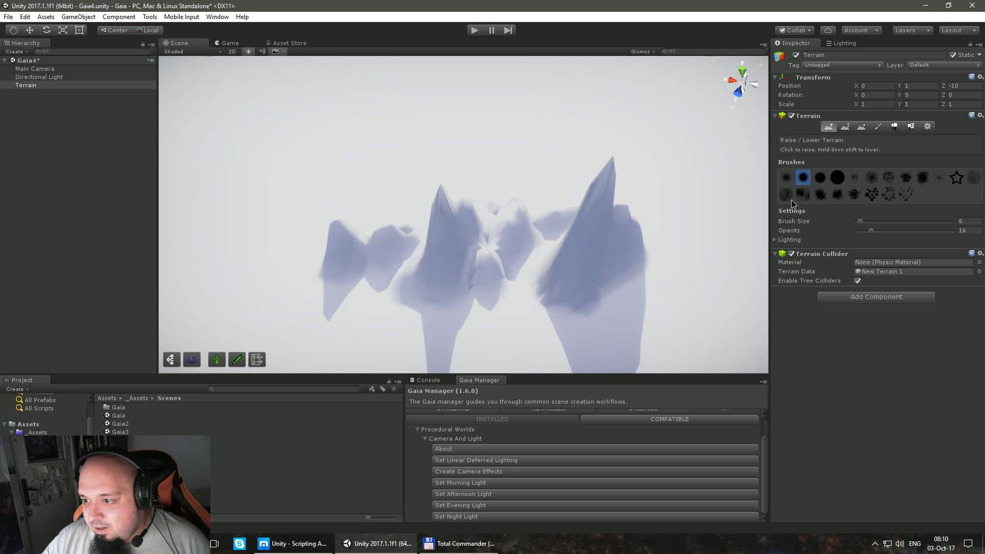
mouse_move(641, 318)
left_mouse_down()
mouse_move(538, 312)
mouse_move(550, 257)
mouse_move(601, 239)
mouse_move(599, 205)
left_mouse_up()
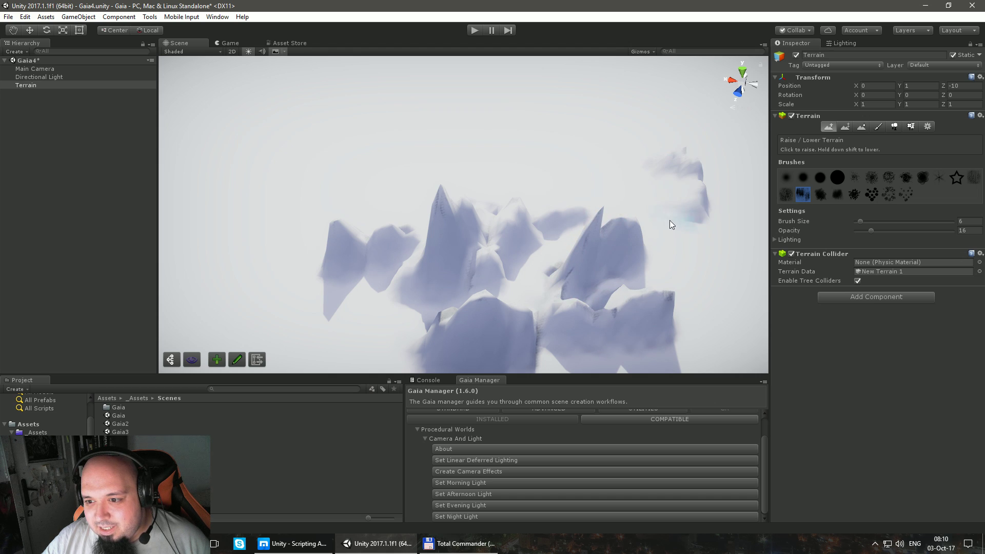
mouse_move(671, 220)
right_mouse_down()
mouse_move(391, 186)
mouse_move(409, 151)
mouse_move(416, 205)
right_mouse_up()
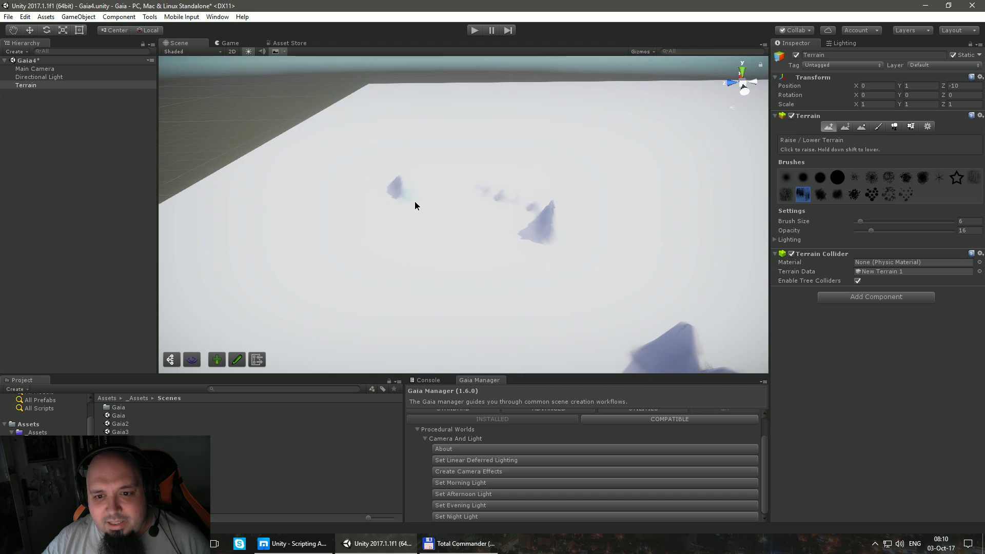
left_click(72, 83)
key("Delete")
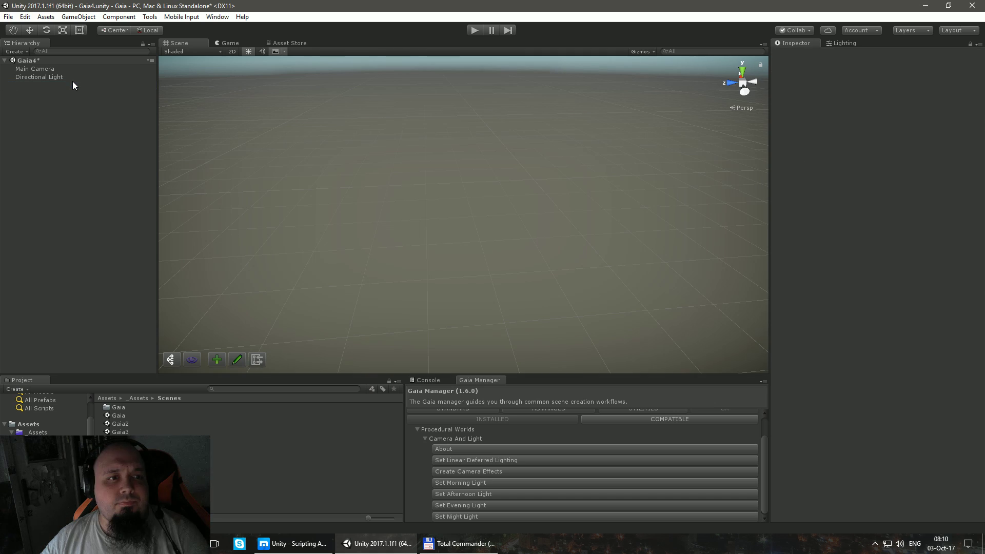
Step: Create the flat Gaia terrain with its Stamper and select it under Gaia Environment
scroll(565, 432, "up", 2)
left_click(464, 436)
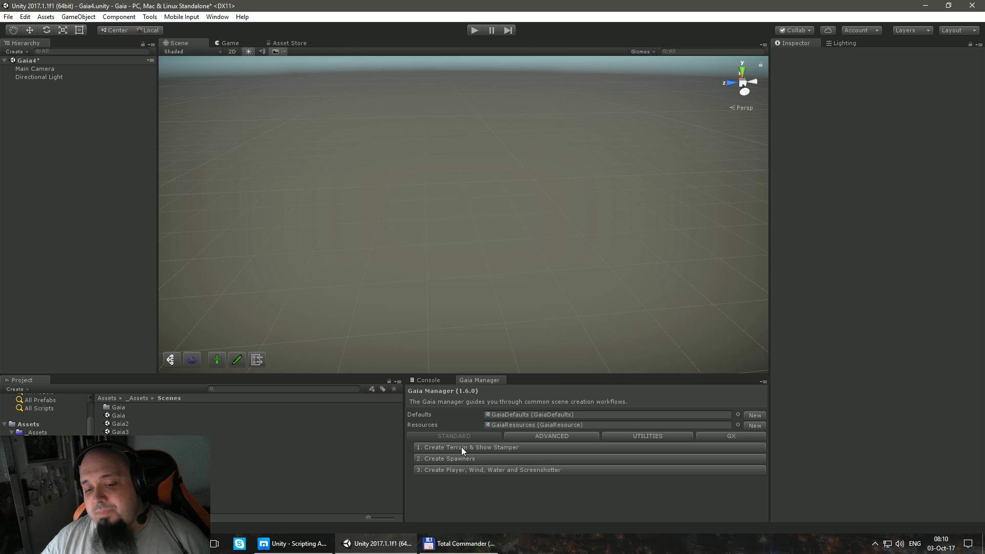
left_click(461, 448)
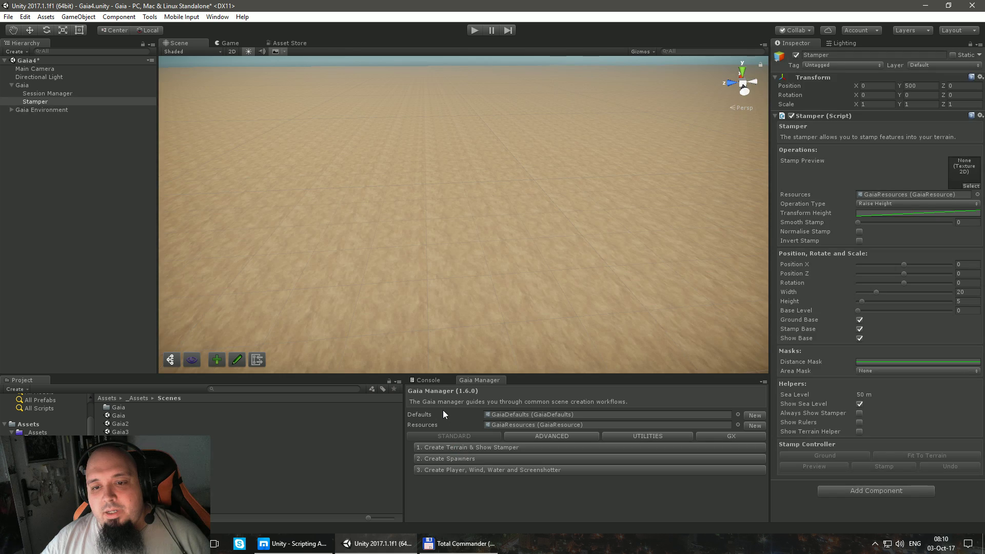
right_click_drag(451, 220, 301, 179)
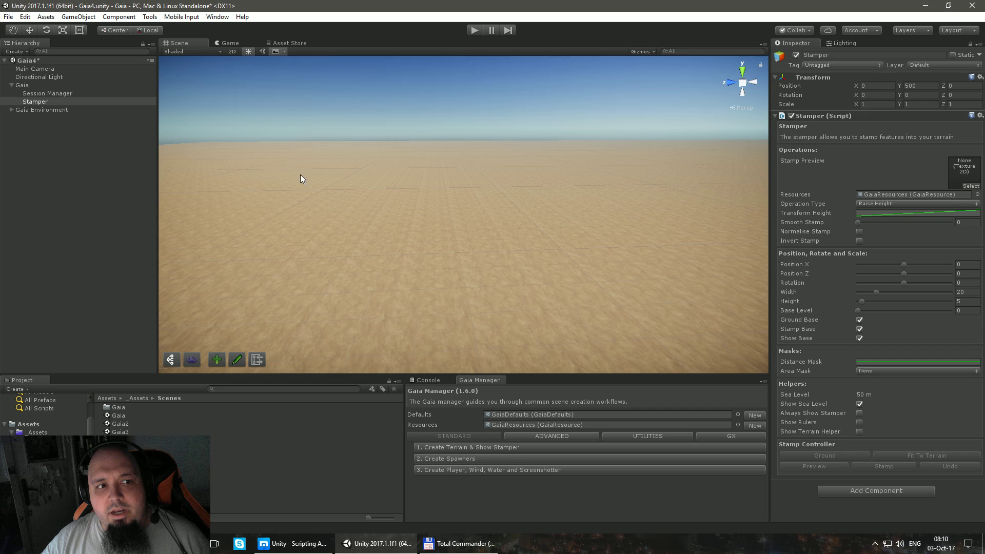
left_click(9, 110)
left_click(30, 118)
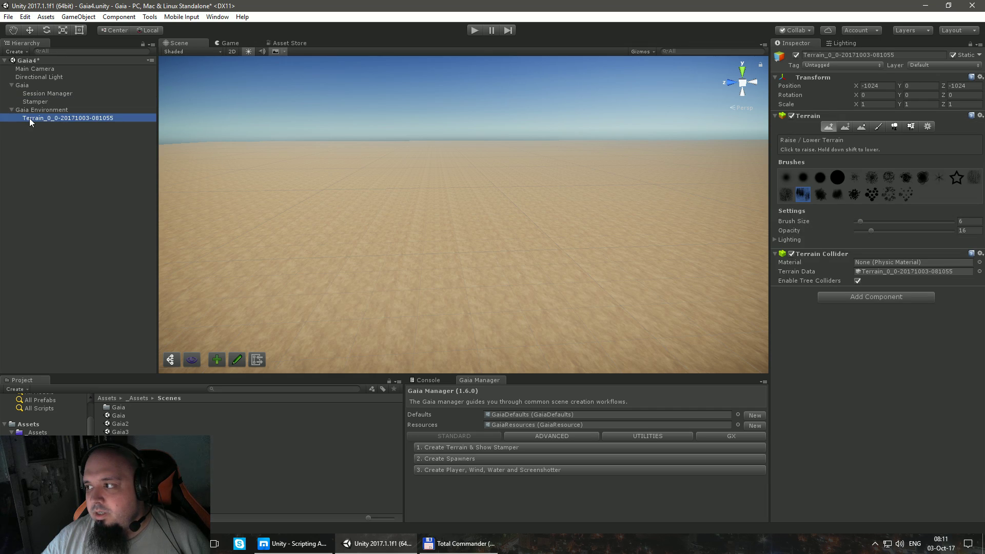
Step: Try a green texture stroke and a band of trees on the terrain, undoing both
left_click(878, 127)
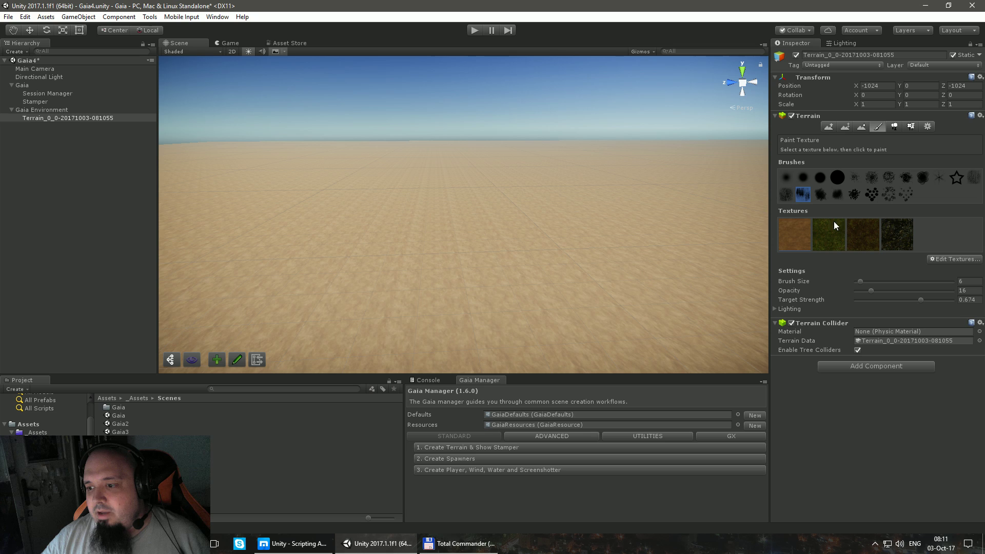
left_click(894, 131)
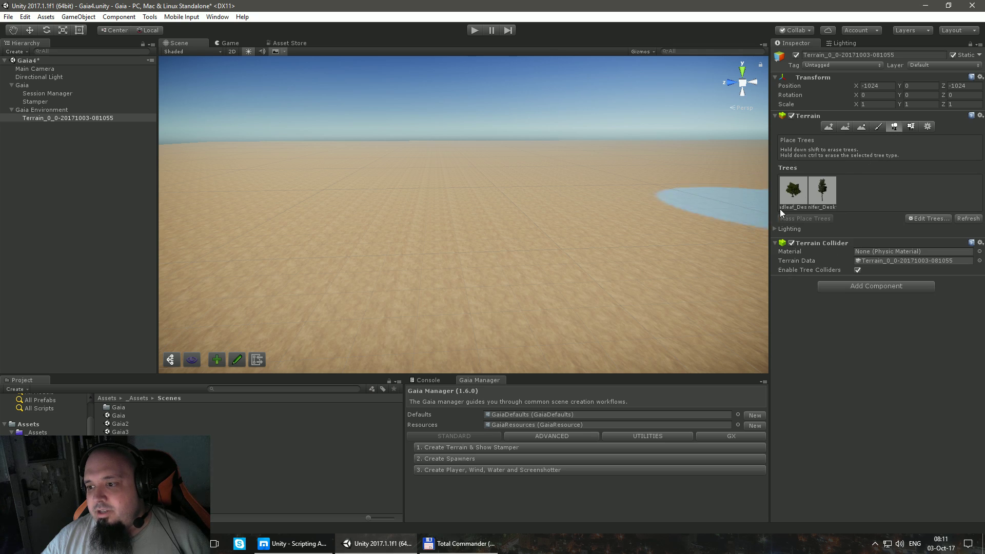
left_click(912, 128)
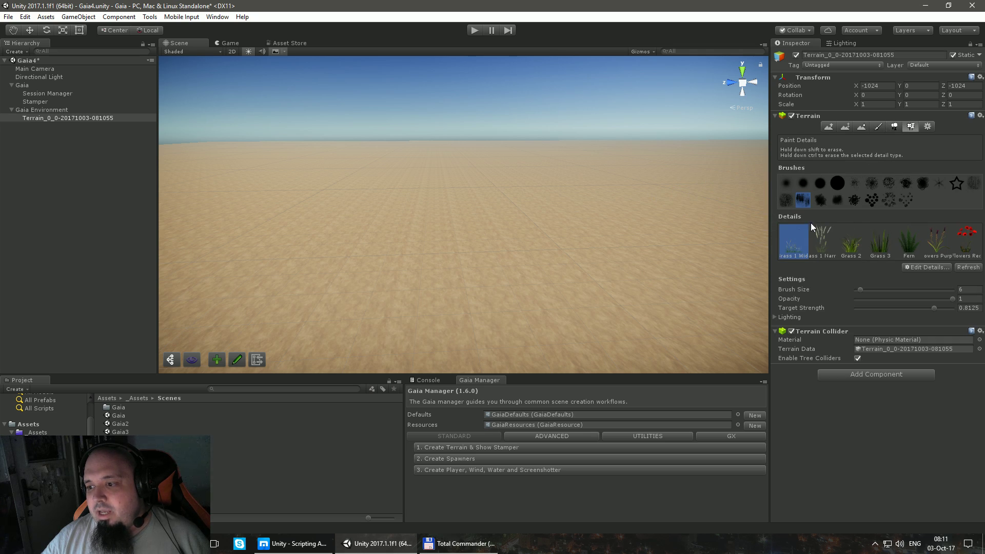
left_click(878, 127)
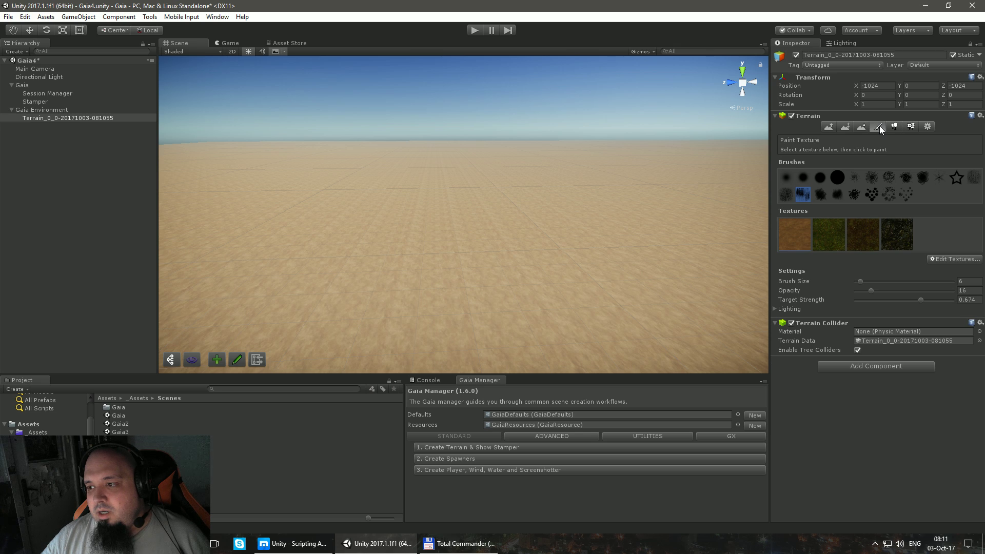
left_click_drag(456, 290, 621, 256)
key("ctrl+z")
left_click(895, 127)
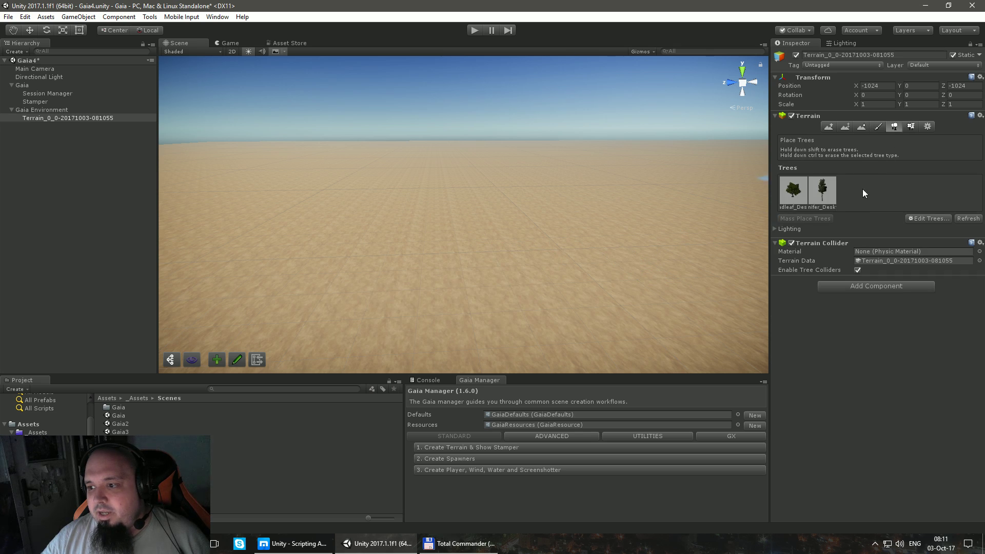
mouse_move(631, 184)
left_mouse_down()
mouse_move(452, 197)
mouse_move(291, 225)
left_mouse_up()
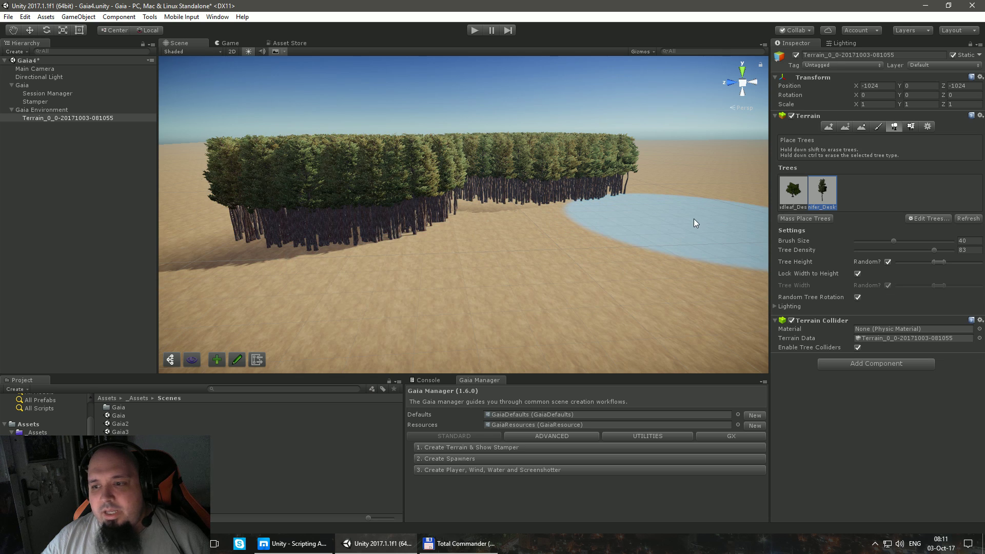
key("ctrl+z")
key("ctrl+z")
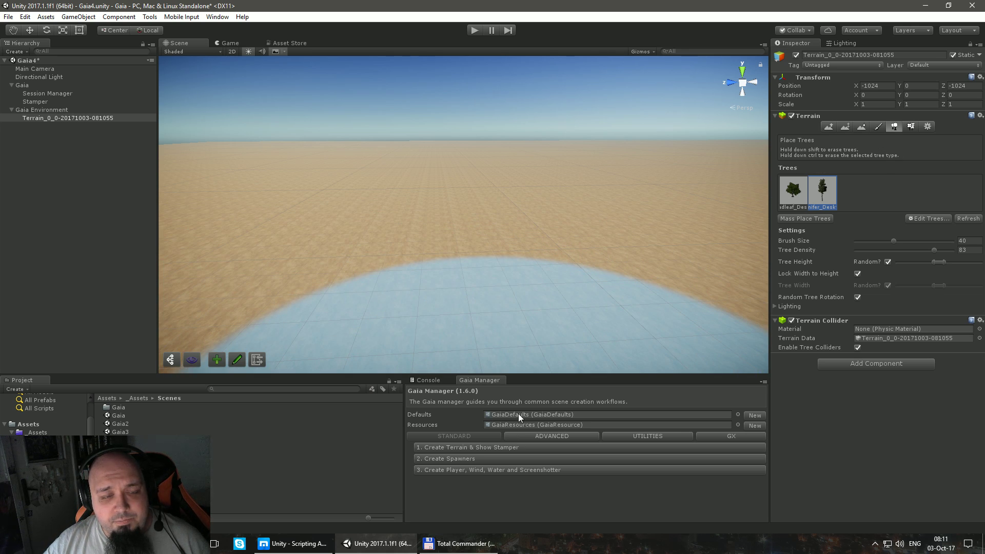
Step: Inspect the GaiaDefaults and GaiaResources assets, then show the Gaia folder's contents
left_click(518, 413)
left_click(497, 425)
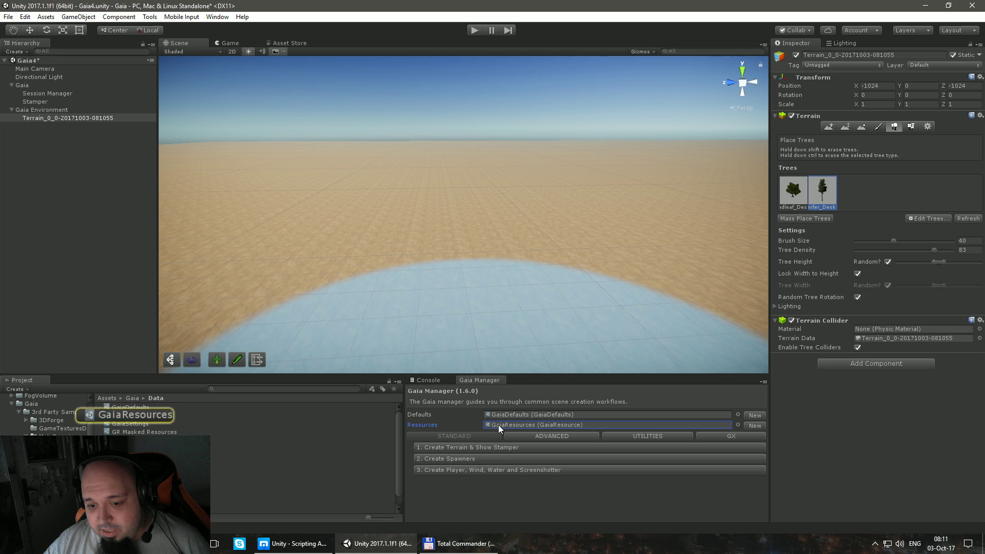
left_click(510, 414)
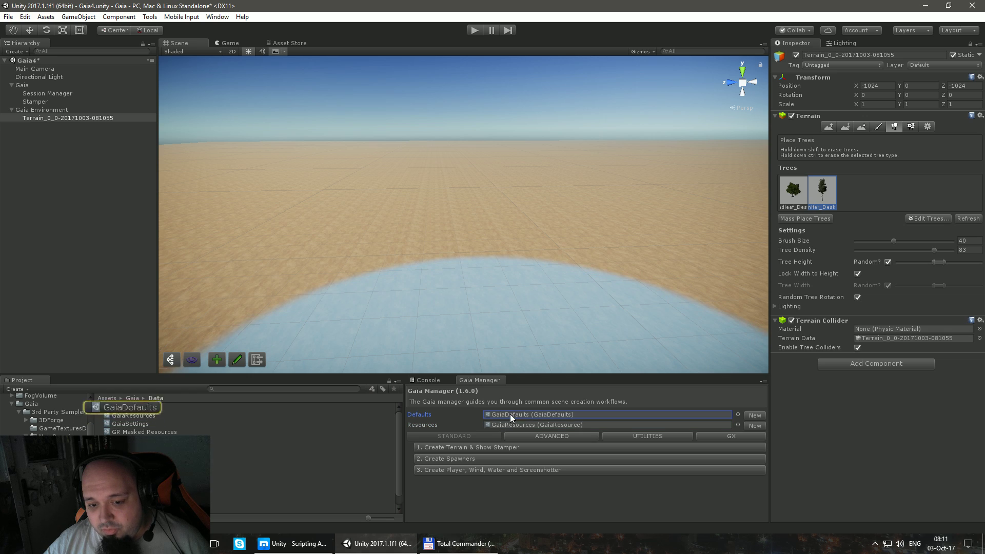
left_click(119, 407)
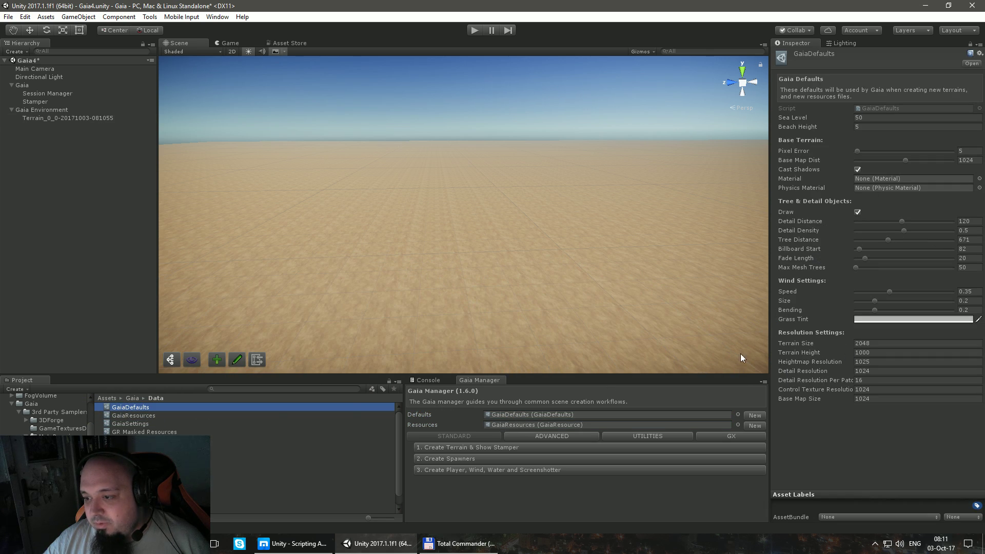
left_click(172, 415)
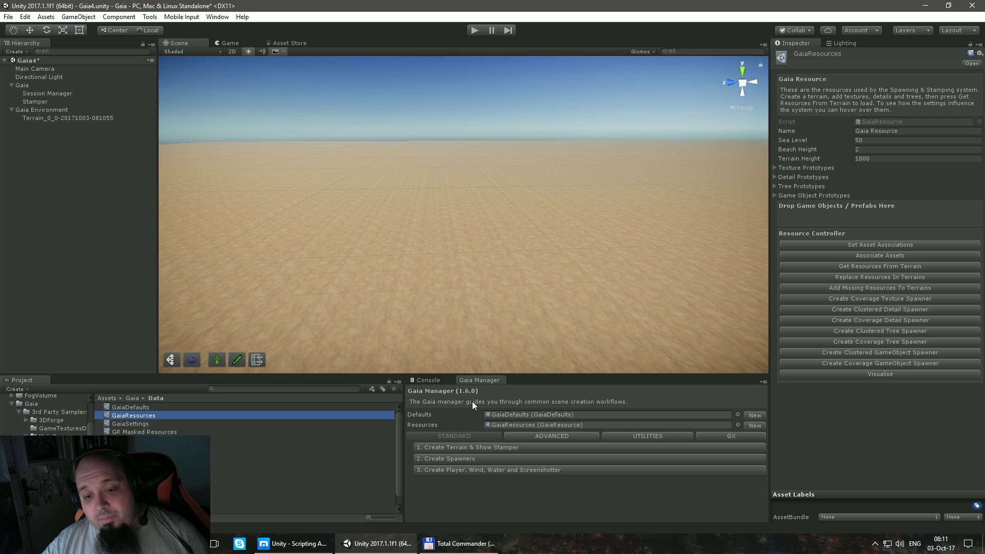
left_click(13, 404)
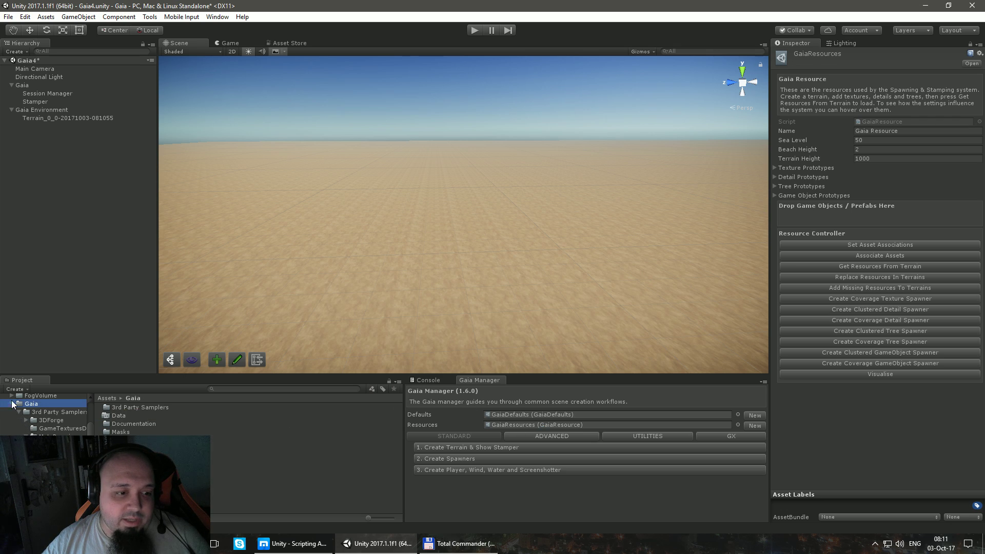
Step: Select the Session Manager and enable its Random Terrain Generator
scroll(13, 407, "up", 5)
left_click(66, 102)
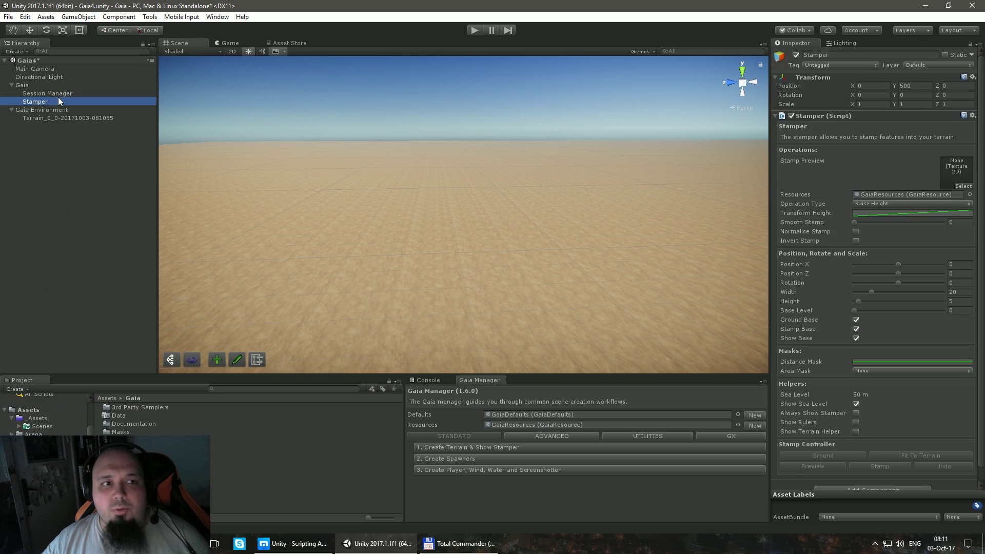
left_click(54, 94)
left_click_drag(393, 187, 548, 227, "alt")
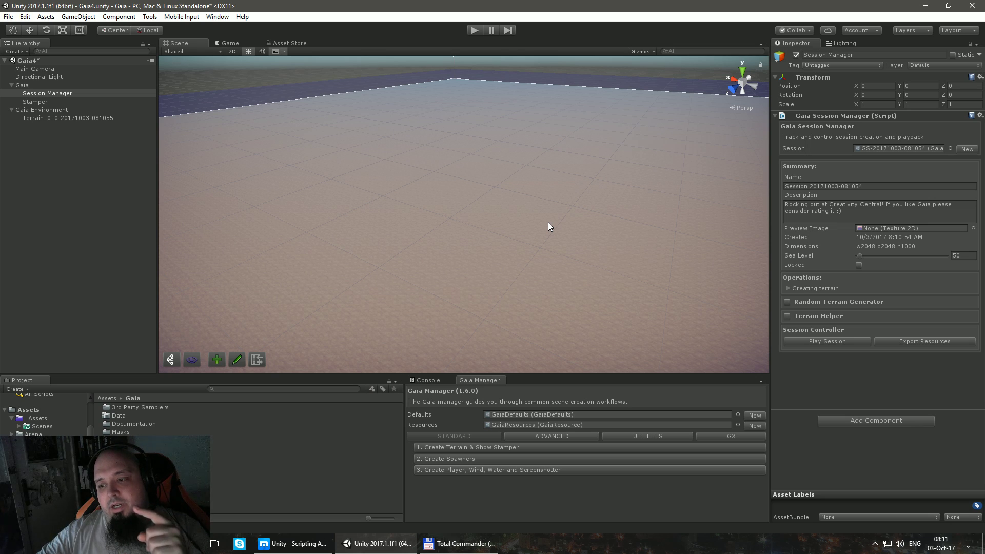
left_click(788, 303)
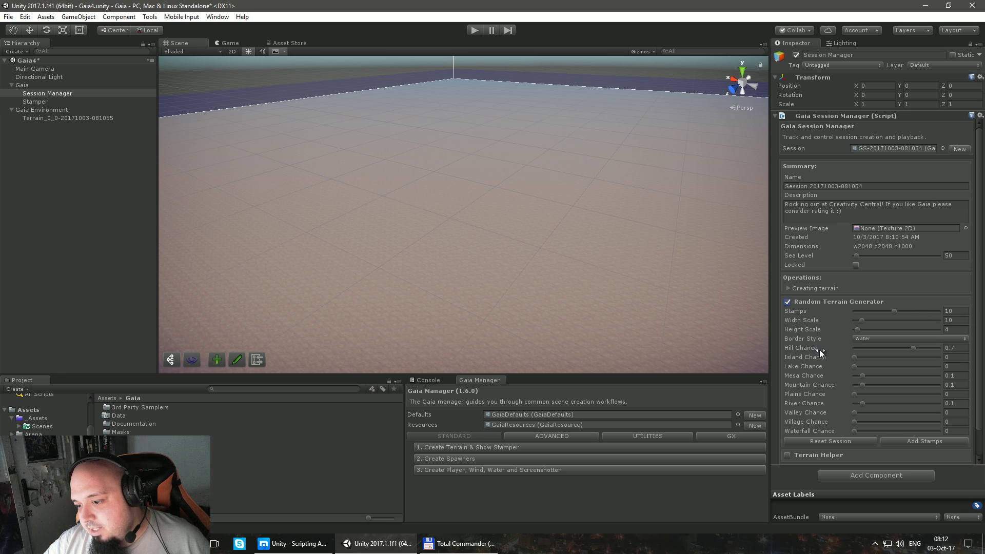
Step: Keep the Water border style, raise Mountain Chance to 0.251 and River Chance to 0.372
left_click(874, 337)
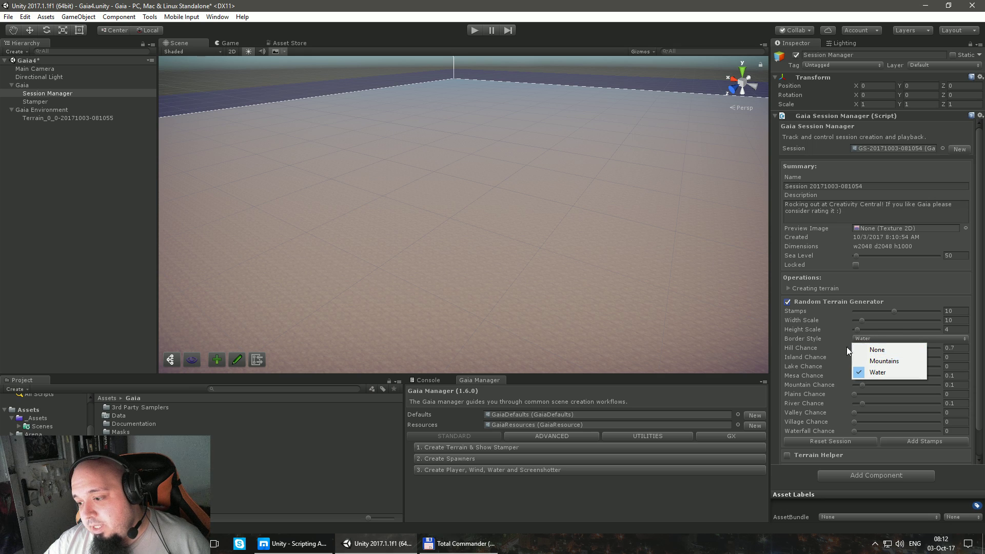
left_click(811, 340)
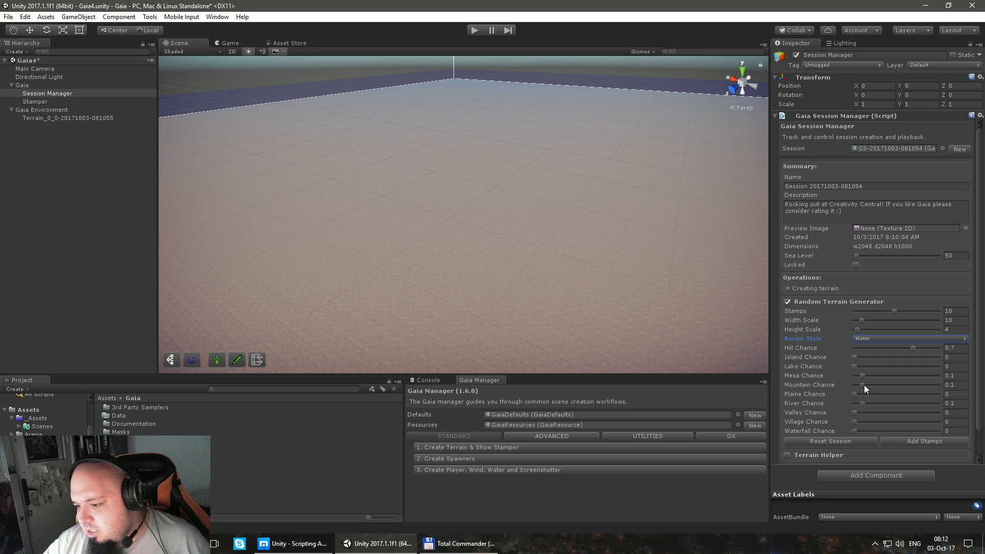
left_click_drag(864, 384, 888, 402)
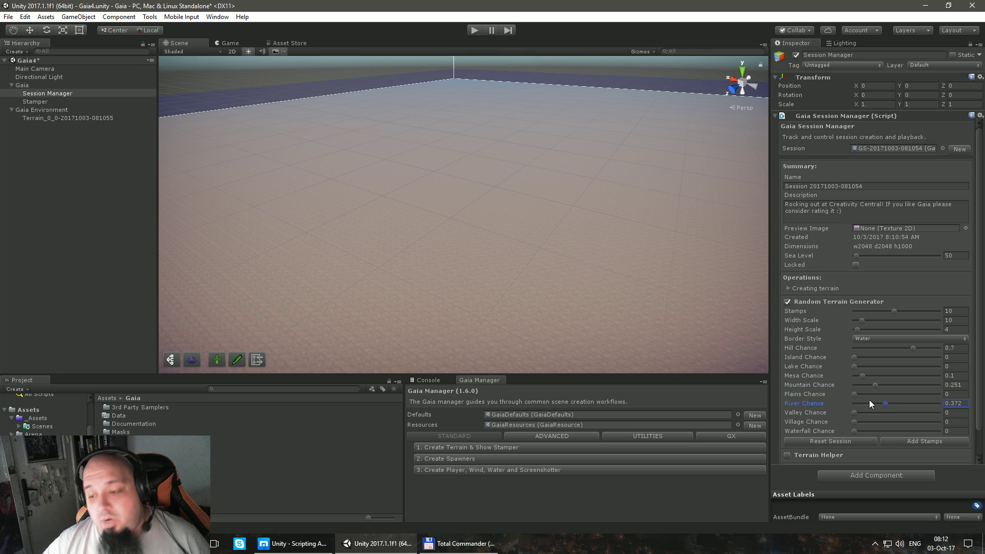
scroll(872, 410, "down", 2)
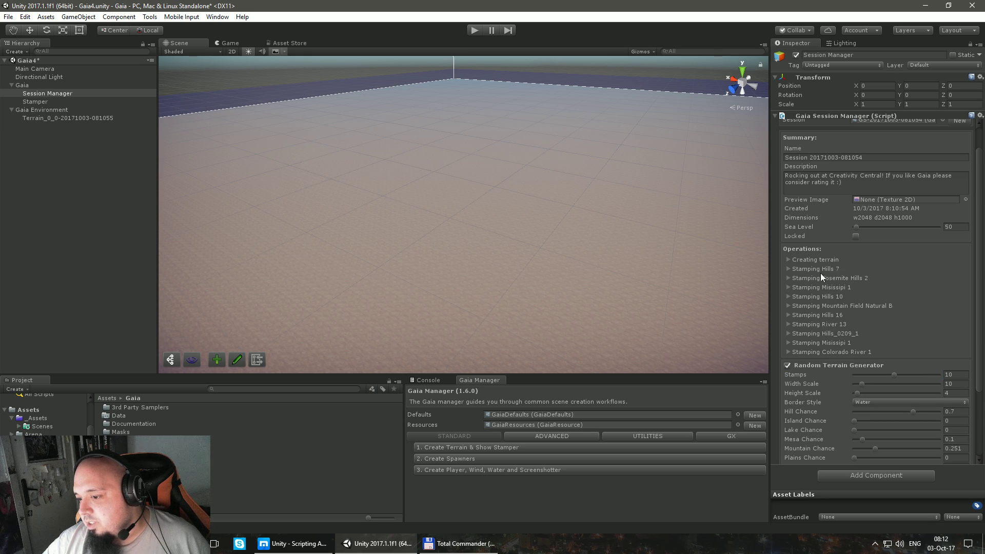
scroll(832, 300, "down", 3)
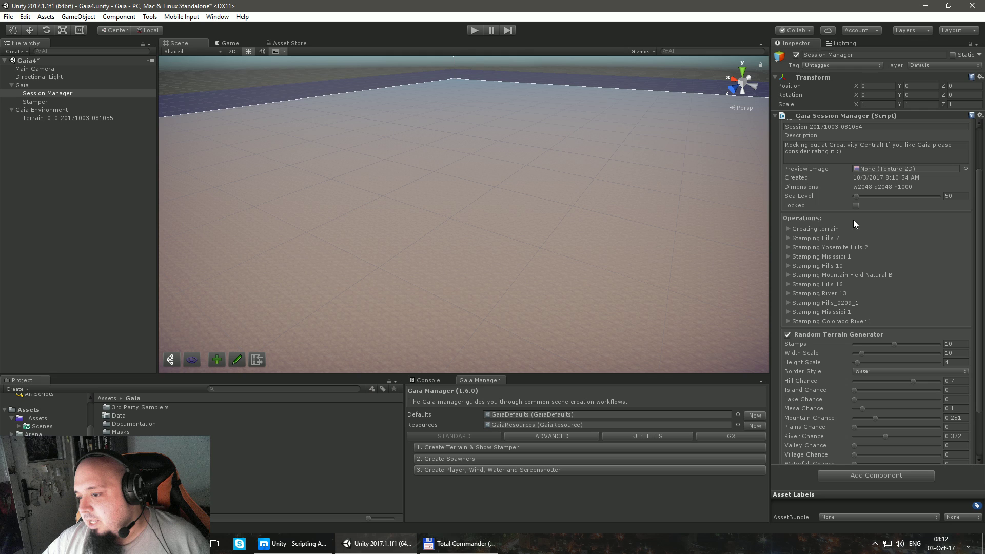
scroll(872, 287, "down", 3)
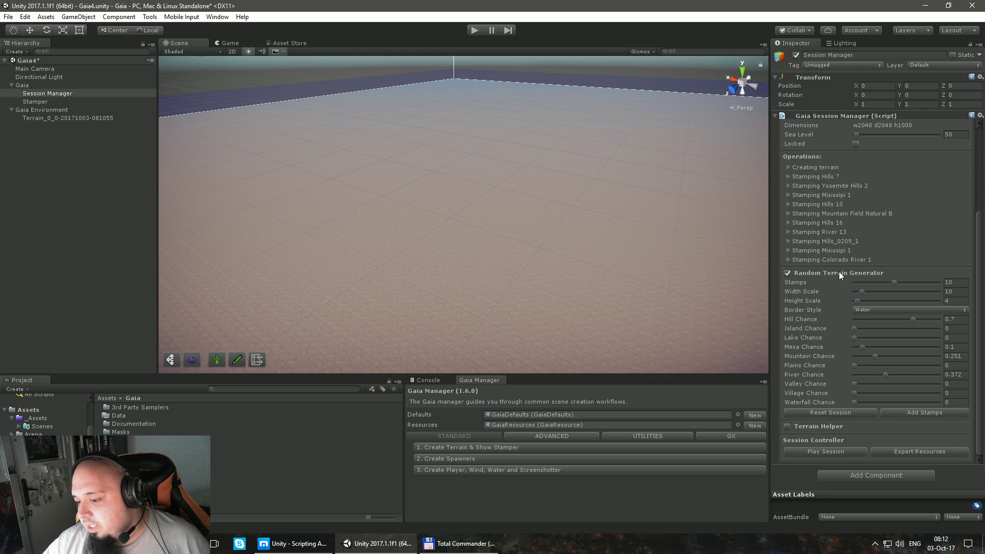
Step: Play back the session's stamps and confirm, watching the terrain rise
left_click(817, 449)
left_click(513, 290)
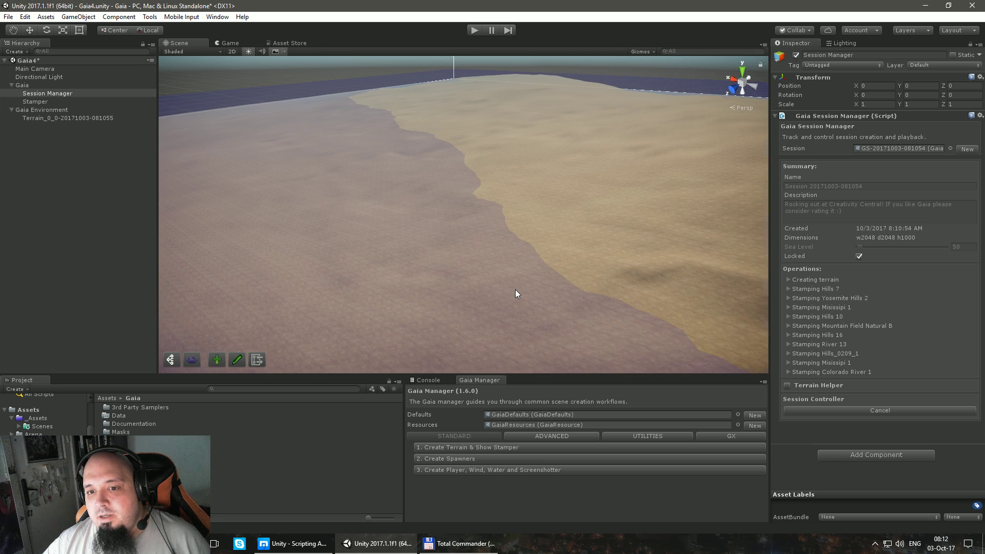
left_click_drag(516, 290, 665, 279, "alt")
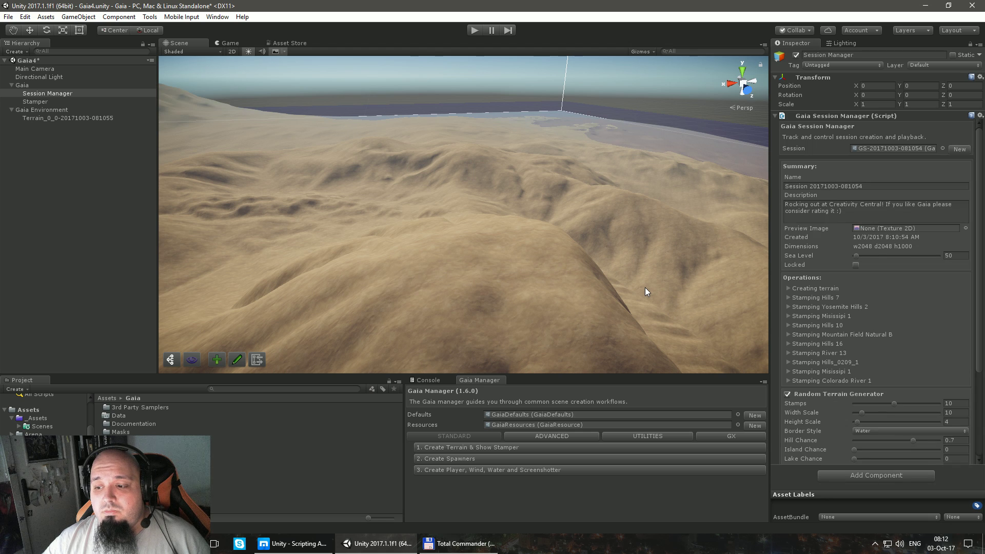
right_click_drag(635, 283, 566, 297)
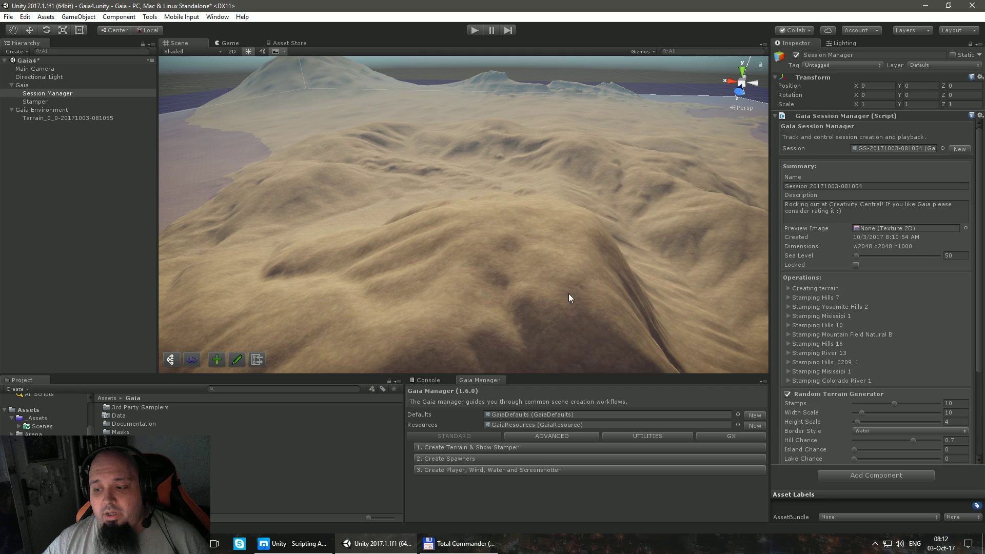
Step: Fly around the stamped island to inspect its hills, peak and water edge
scroll(926, 316, "down", 3)
scroll(924, 315, "up", 3)
right_click_drag(684, 260, 174, 215)
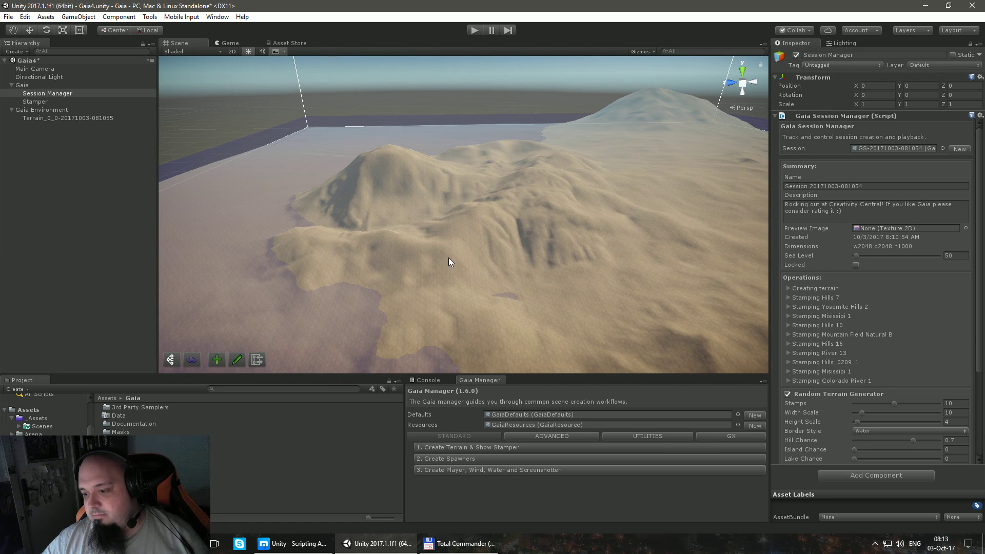
right_click_drag(449, 261, 520, 283)
key("s")
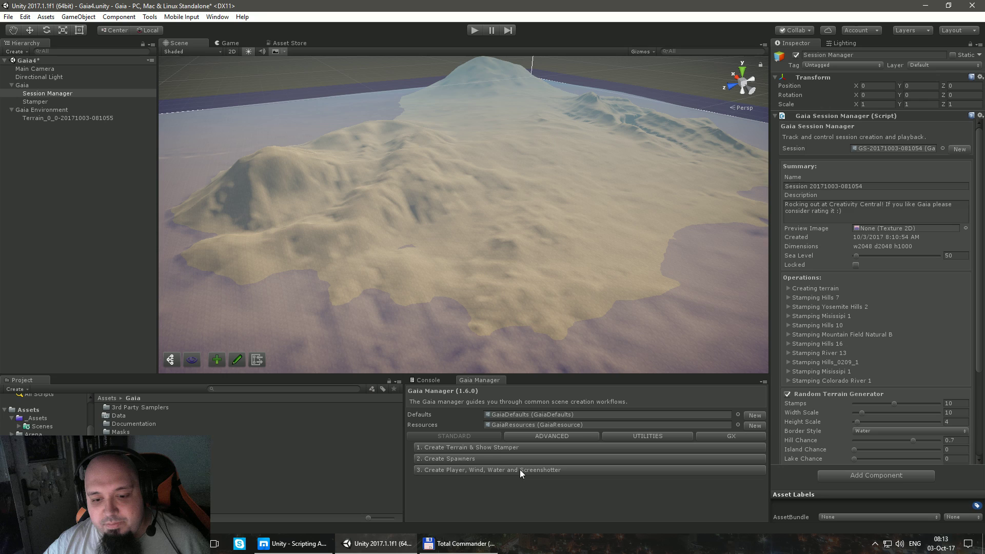
Step: Create the Gaia spawners and run the Coverage Texture Spawner to texture the island
left_click(476, 460)
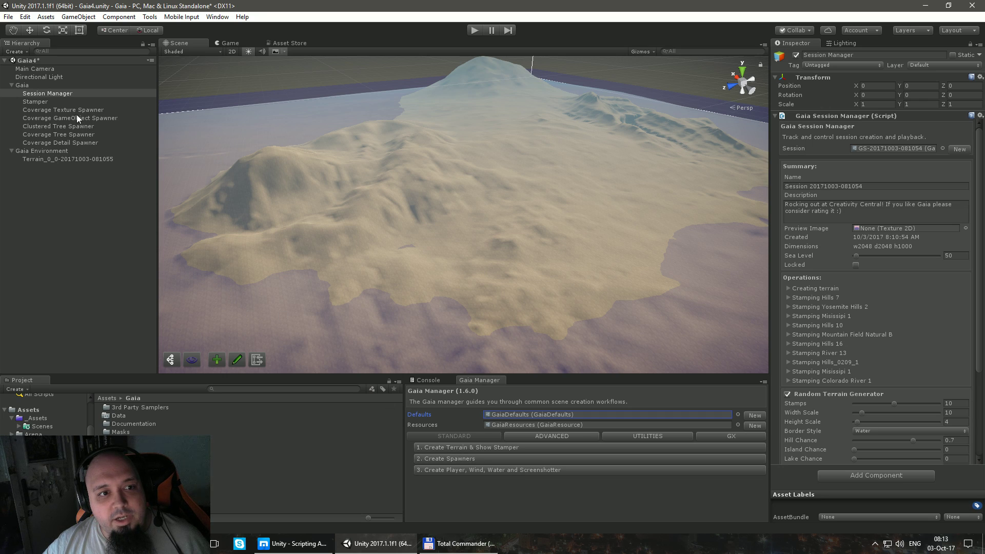
left_click(64, 110)
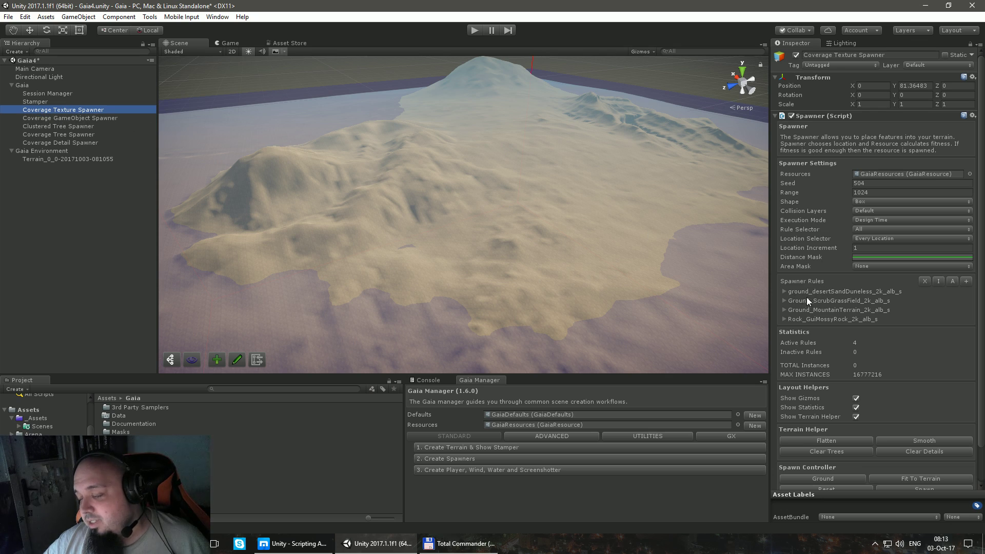
scroll(846, 360, "down", 2)
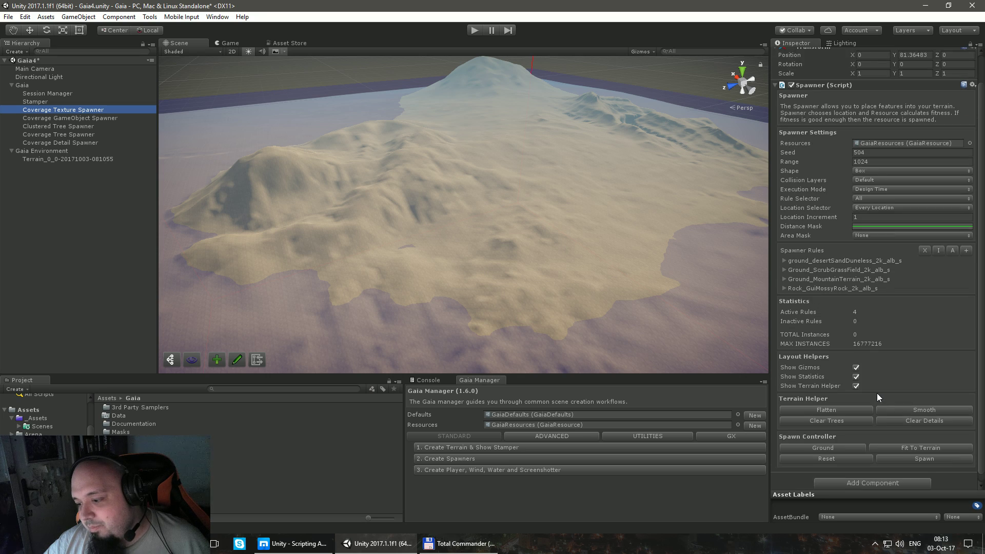
left_click(919, 451)
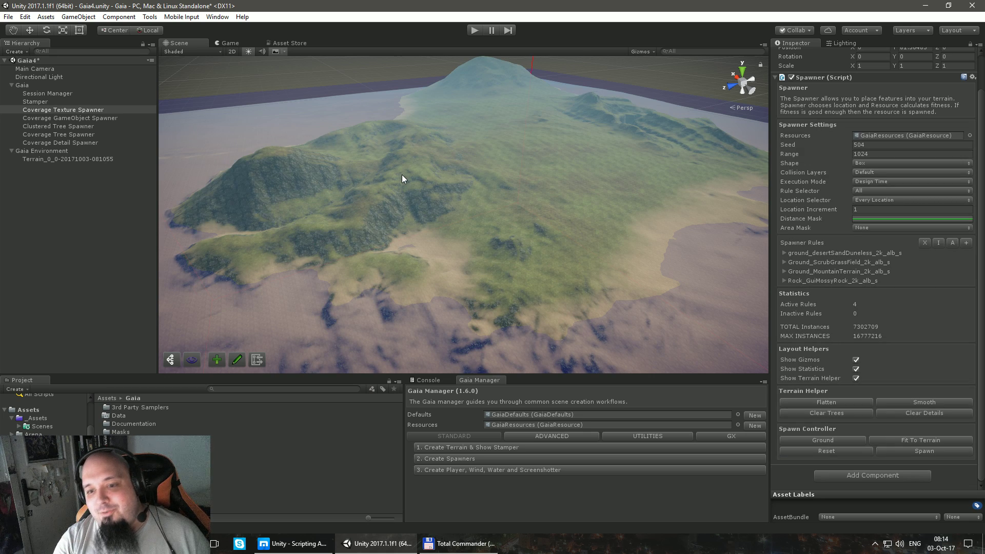
right_click_drag(402, 175, 381, 239)
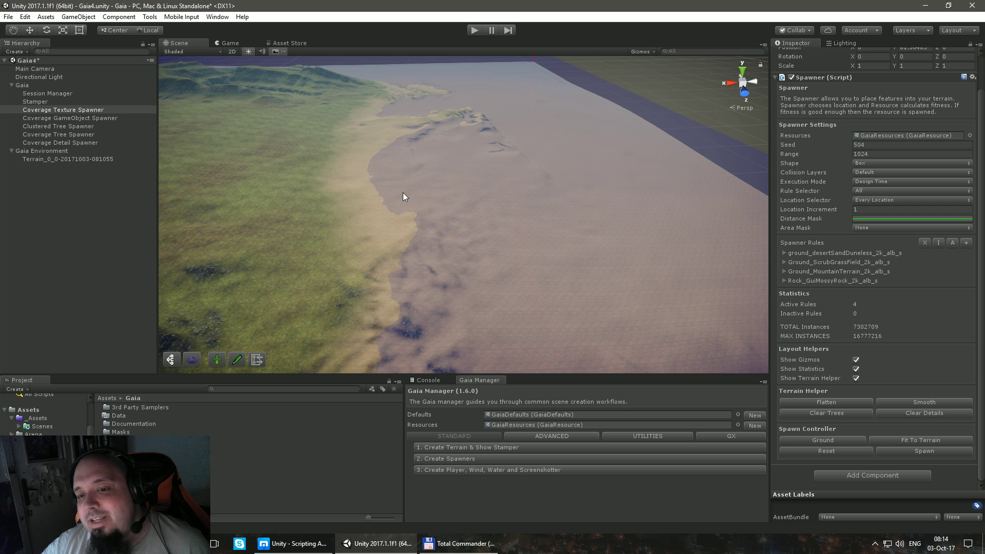
Step: Check the sun light, return to the texture spawner and orbit the textured terrain
left_click(33, 77)
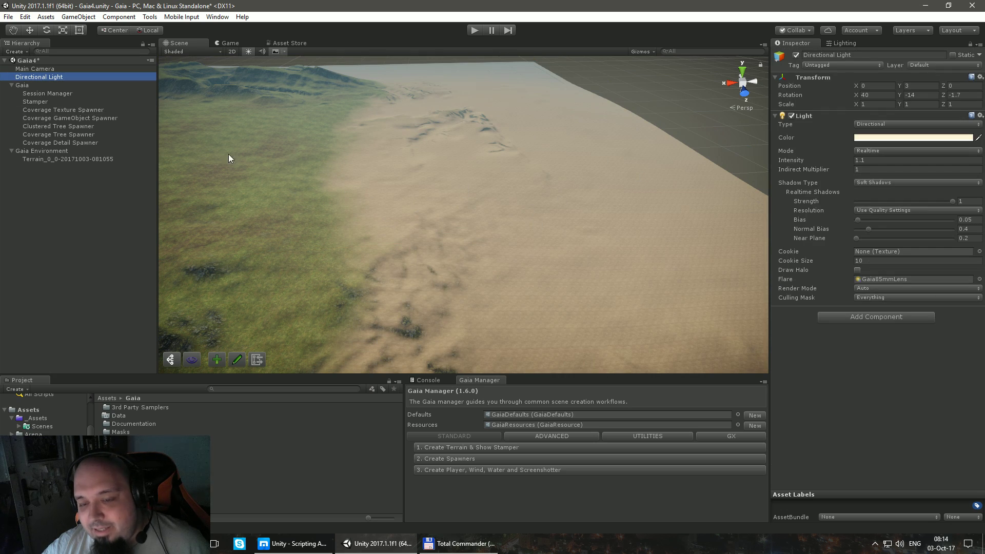
left_click(48, 109)
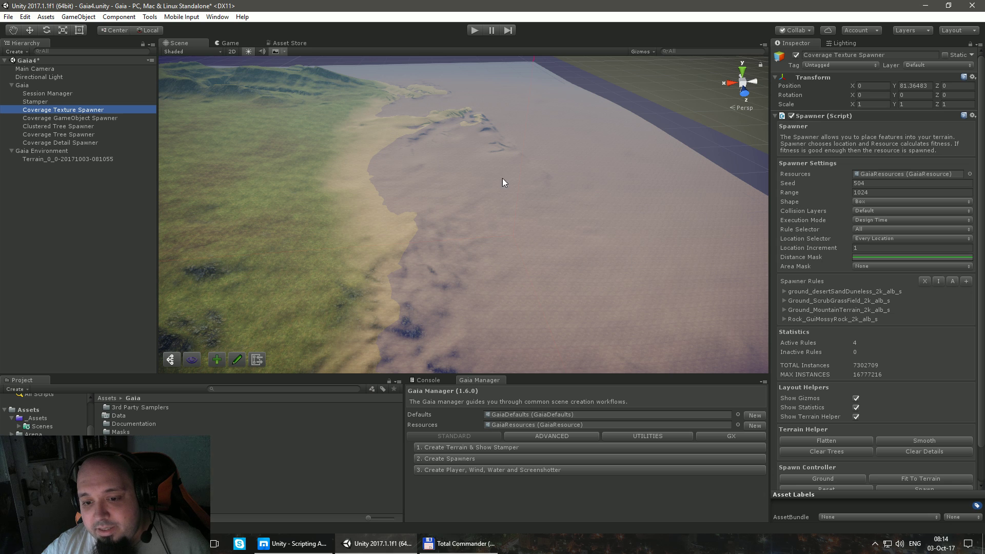
left_click_drag(516, 175, 327, 159, "alt")
scroll(456, 241, "up", 10)
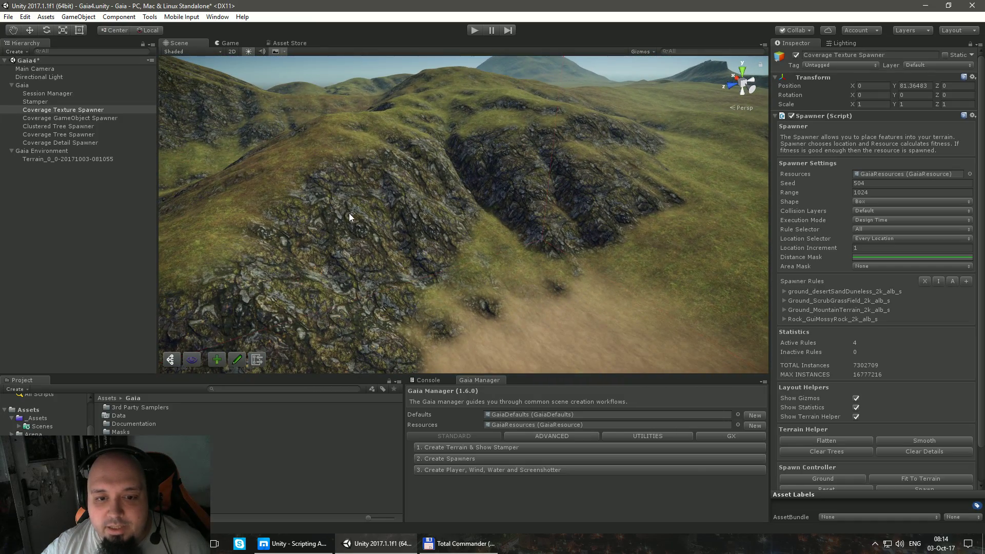
left_click_drag(386, 235, 533, 216, "alt")
Step: Inspect the desert sand texture rule, then select the Coverage GameObject Spawner
left_click(784, 291)
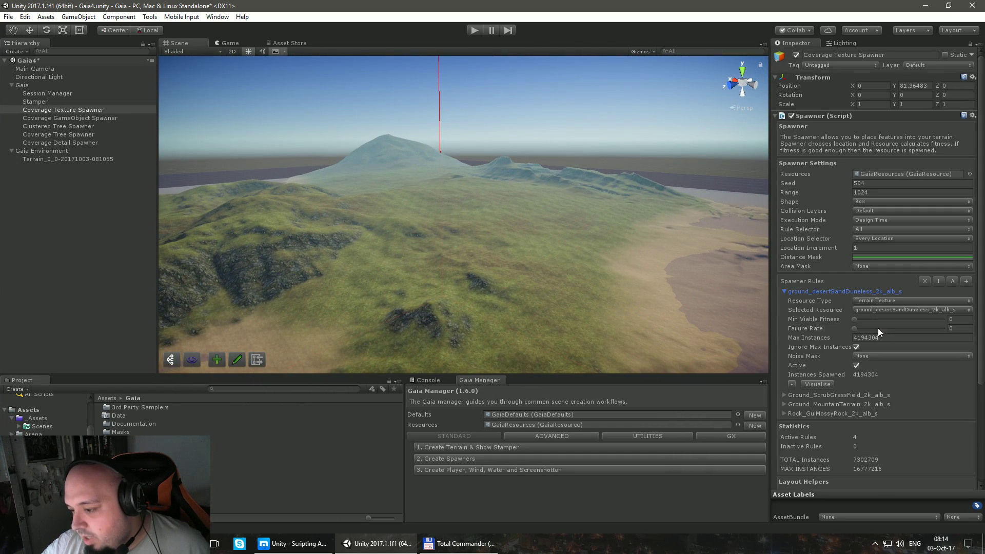
left_click(784, 291)
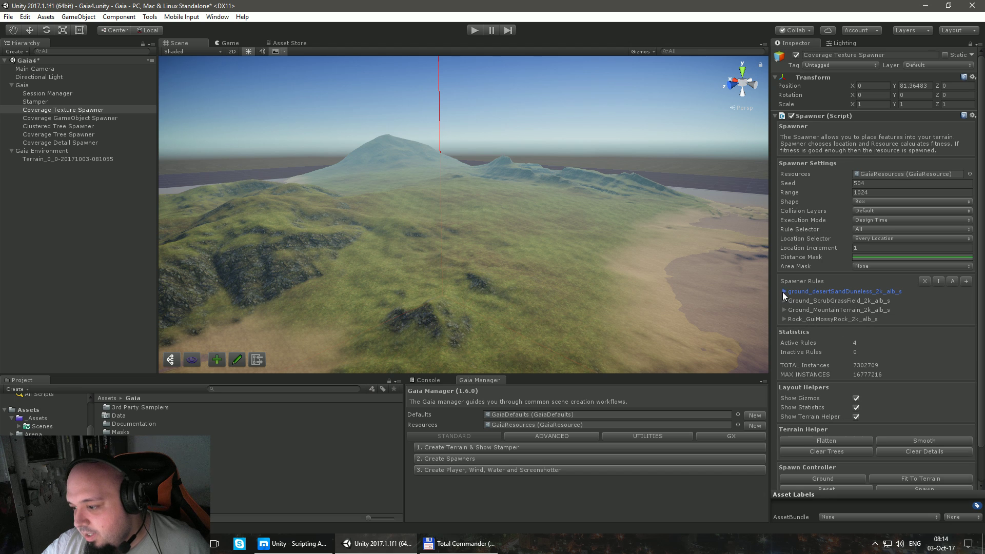
left_click_drag(584, 246, 556, 271, "alt")
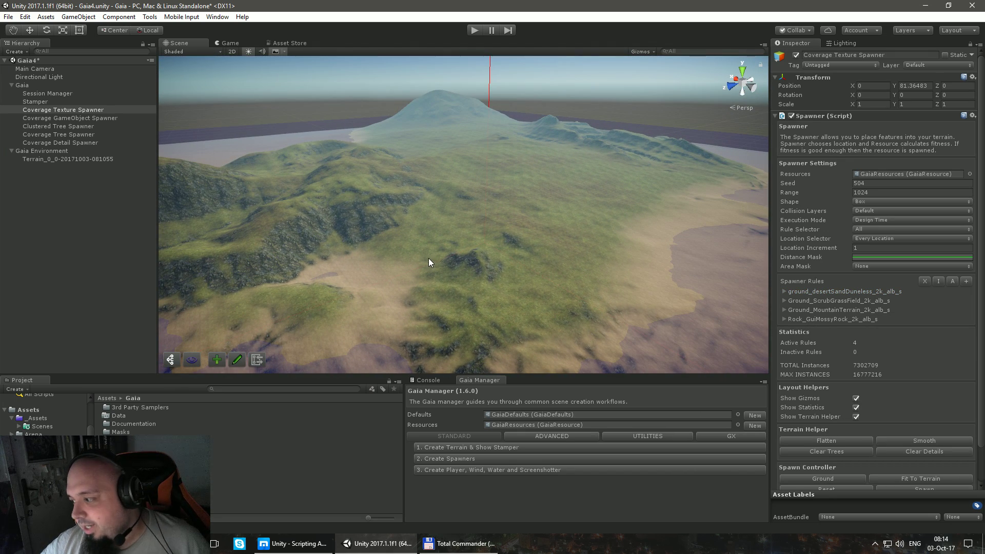
left_click(78, 118)
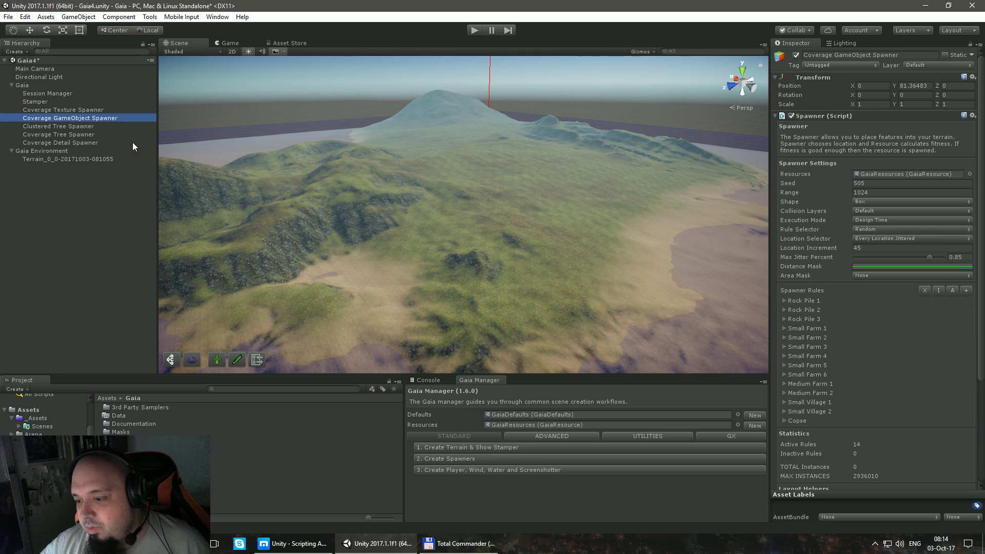
Step: Review the Coverage GameObject Spawner's rules, including Rock Pile 1
scroll(831, 293, "down", 3)
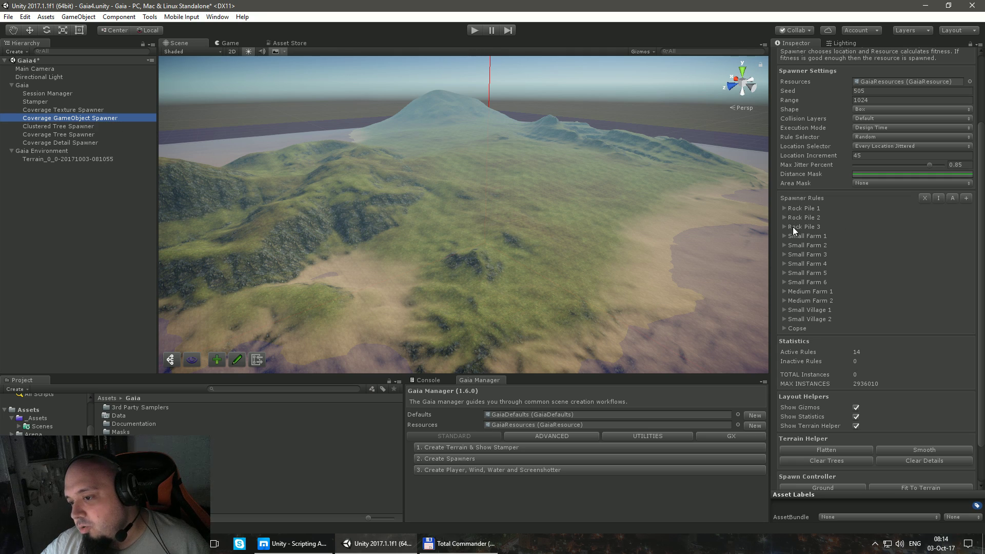
left_click(785, 208)
left_click(786, 208)
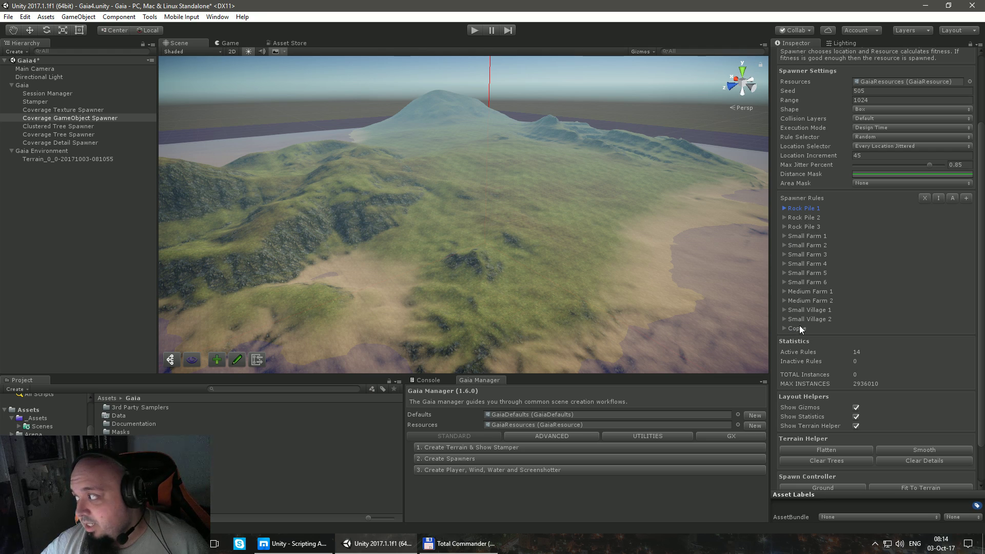
scroll(900, 448, "down", 3)
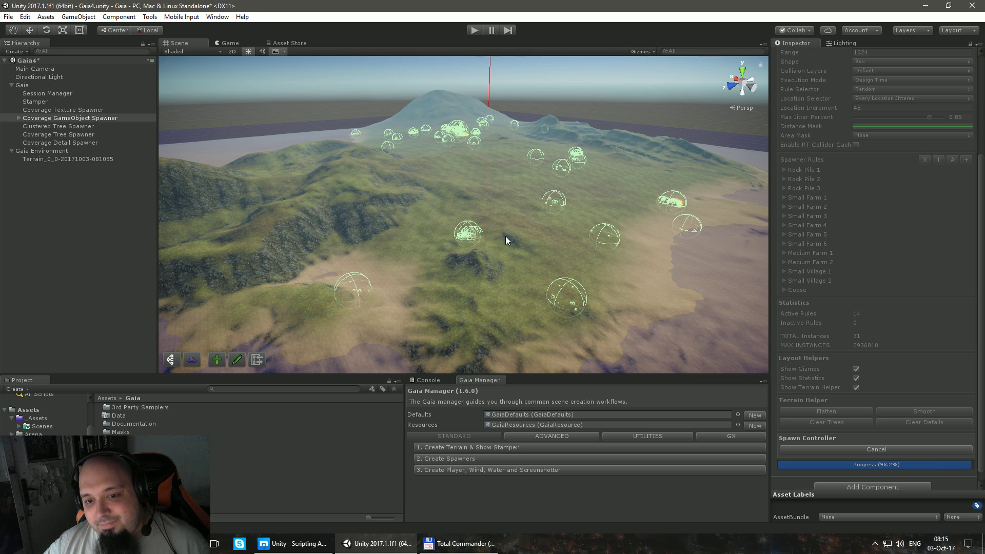
right_click_drag(598, 93, 6, 171)
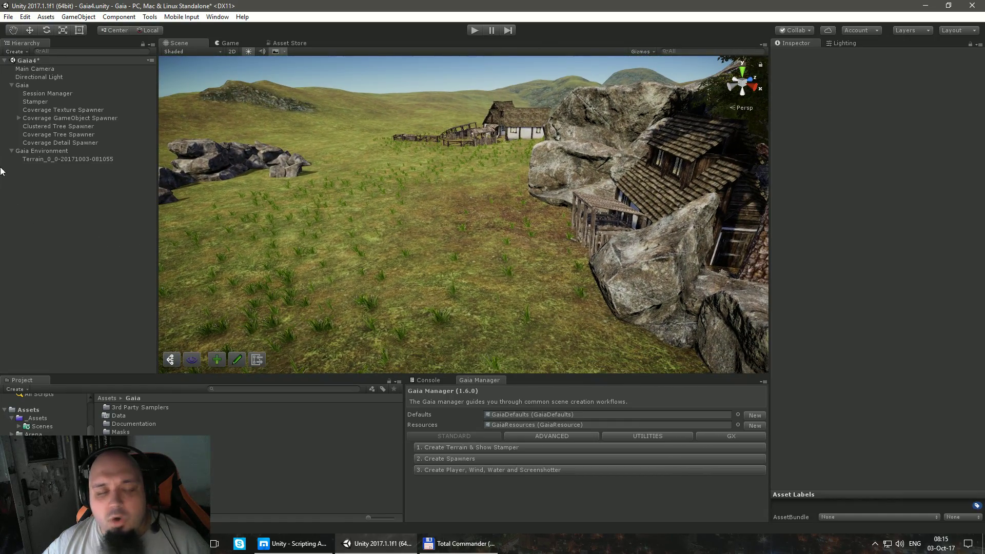
left_click(18, 118)
left_click(26, 126)
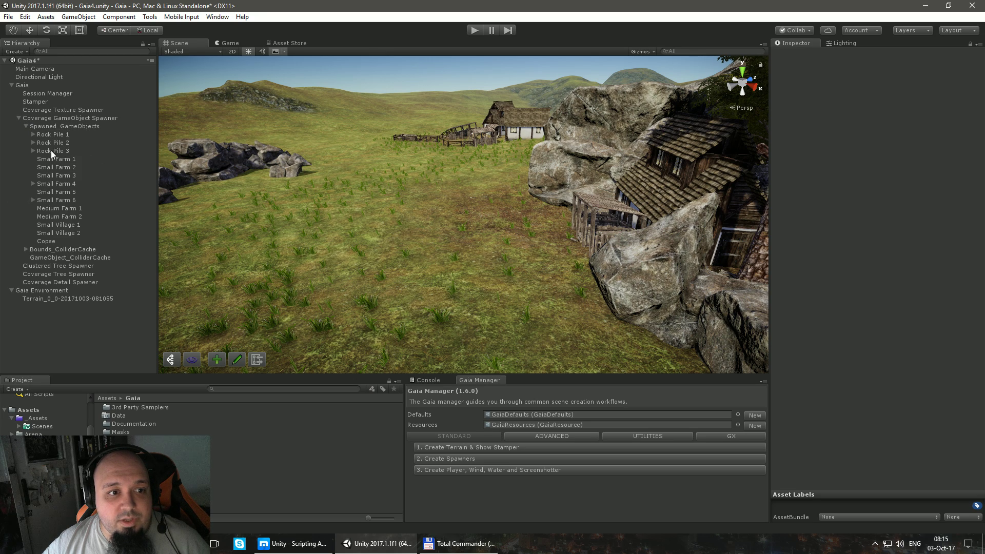
Step: Spawn clustered broadleaf and conifer trees from the Clustered Tree Spawner
left_click(18, 118)
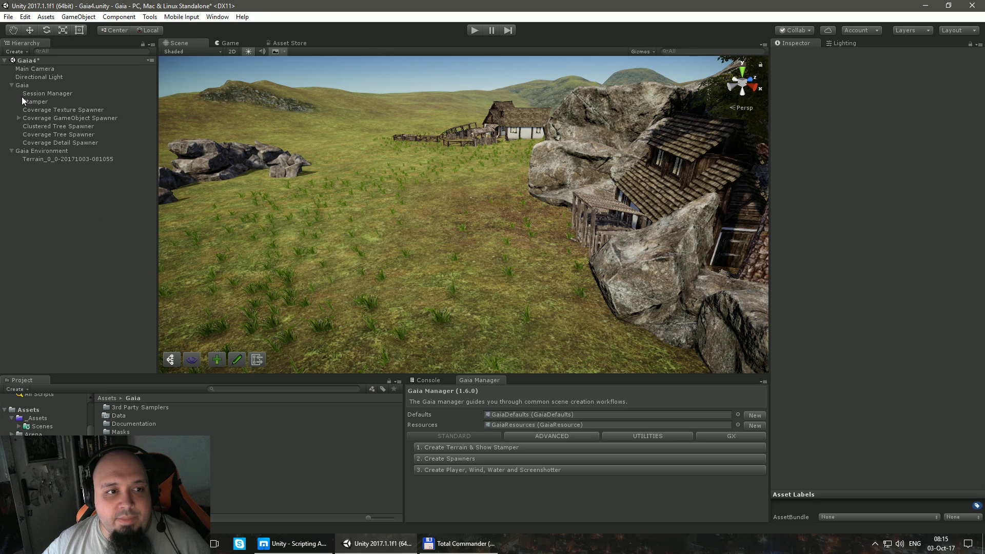
left_click(46, 126)
right_click_drag(377, 179, 395, 185)
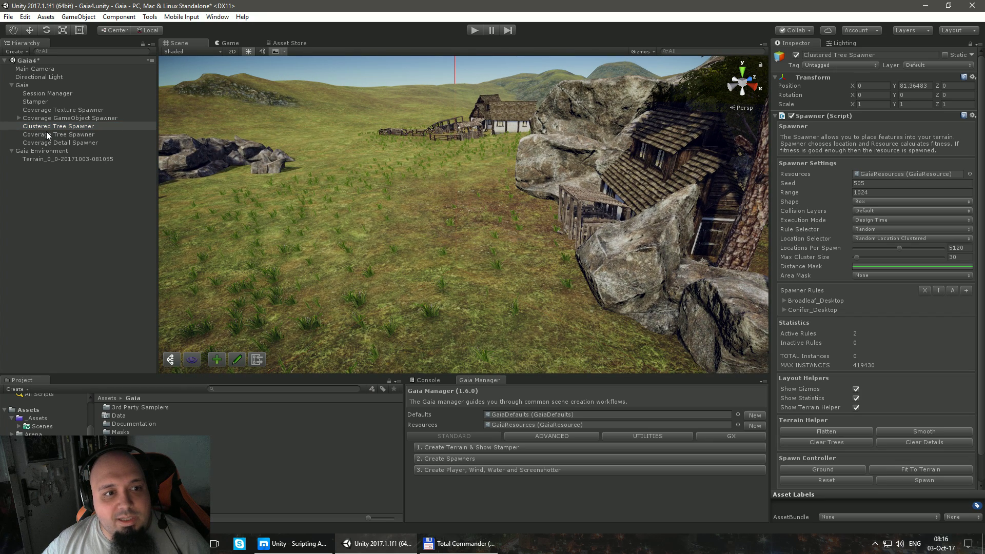
left_click(918, 479)
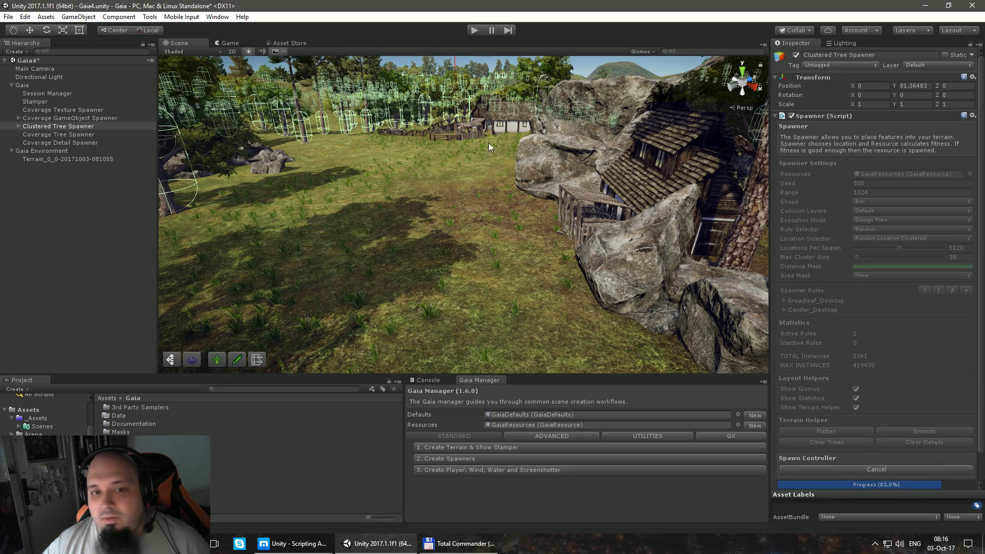
right_click_drag(531, 125, 398, 138)
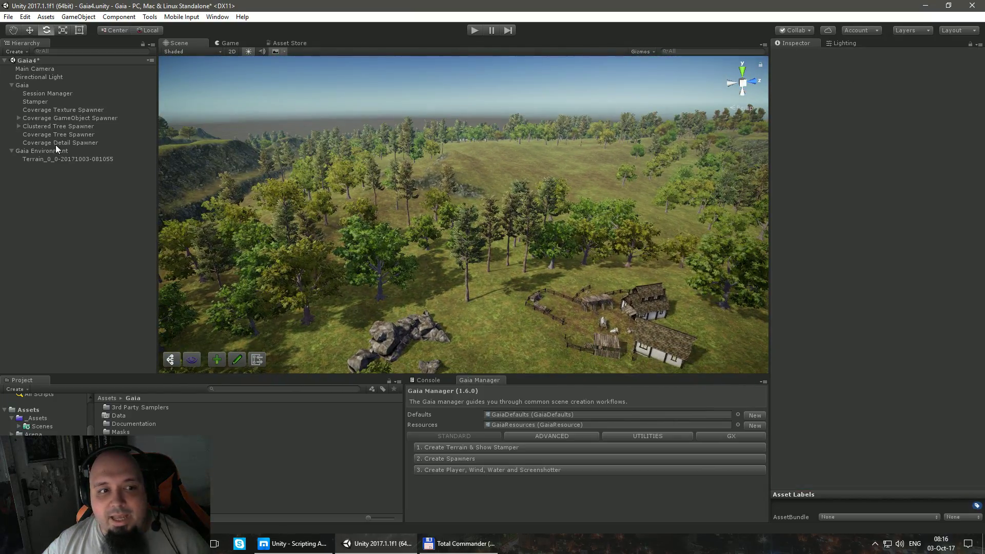
Step: Check the terrain's Place Trees tool, then fly up for an overview of the wooded island
left_click(21, 127)
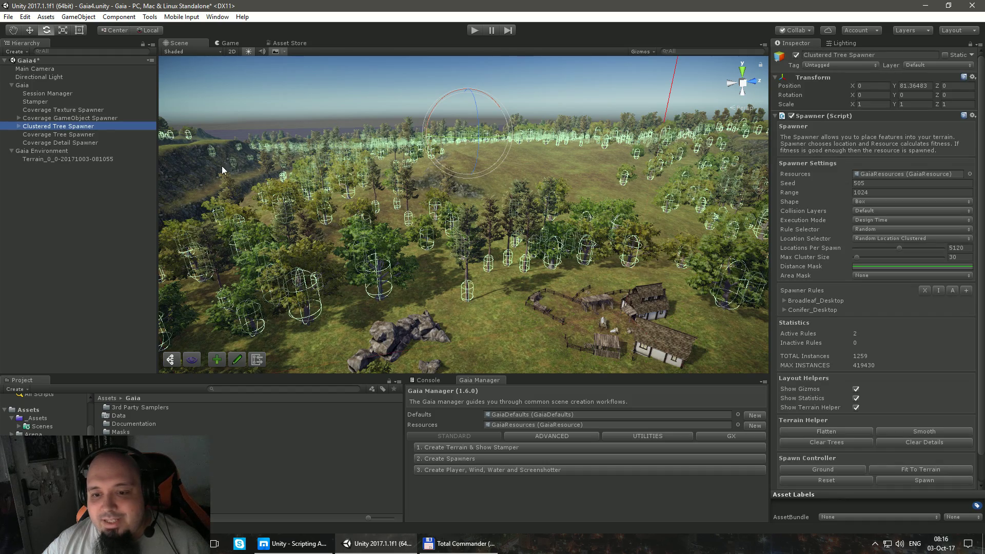
right_click_drag(222, 170, 573, 292)
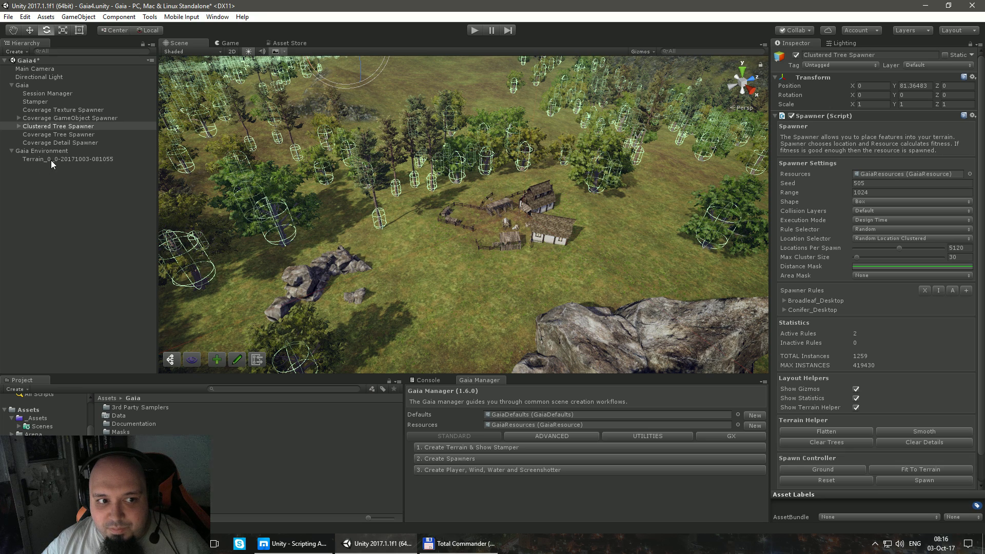
left_click(67, 159)
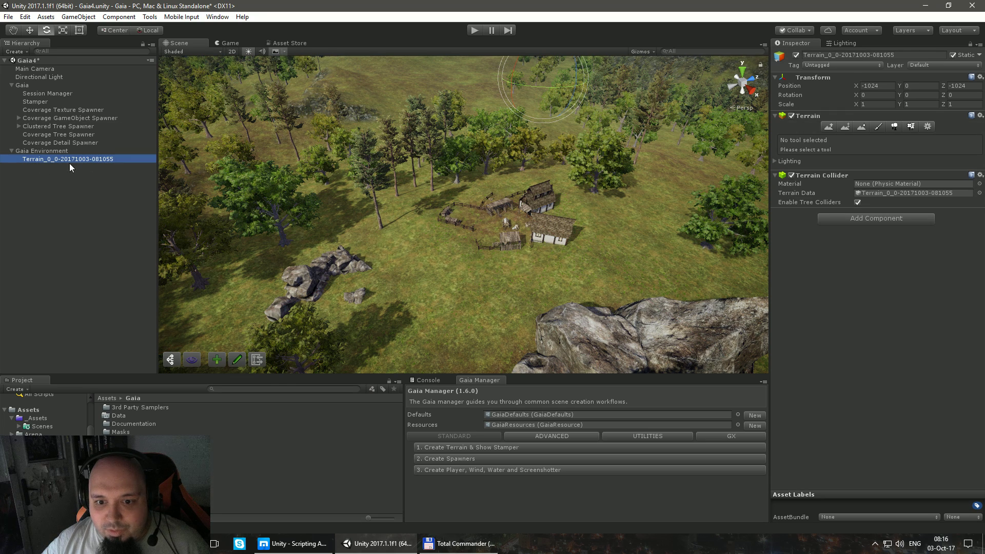
left_click(893, 126)
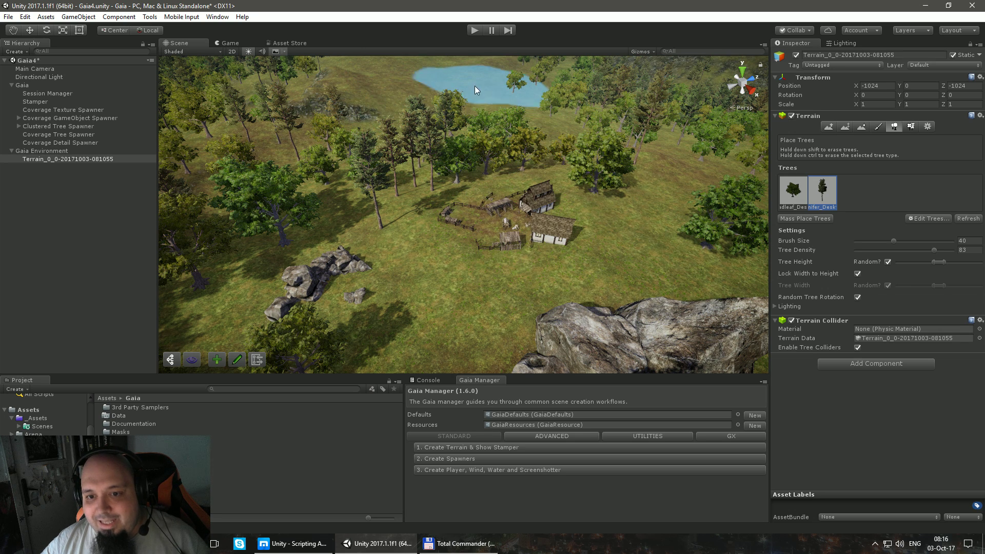
left_click(18, 126)
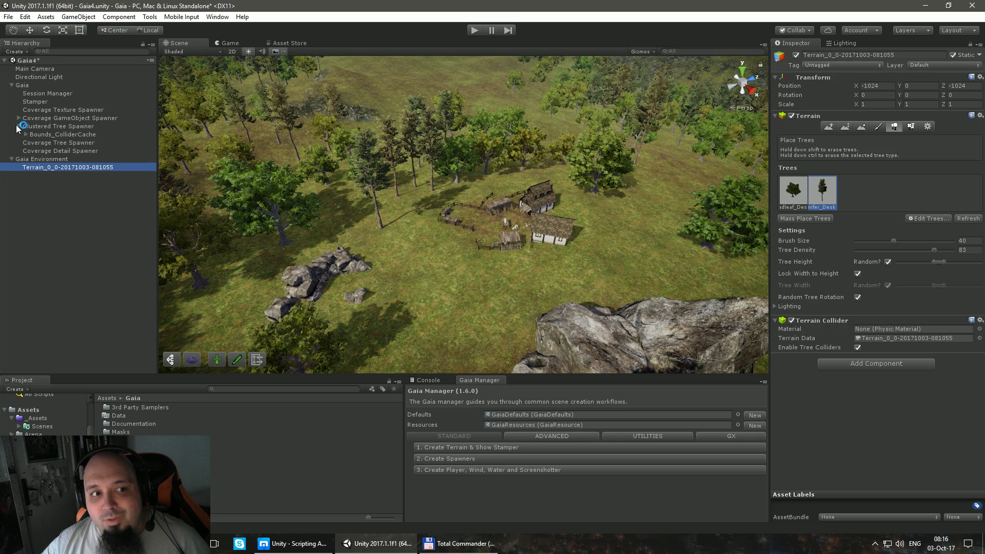
left_click(27, 127)
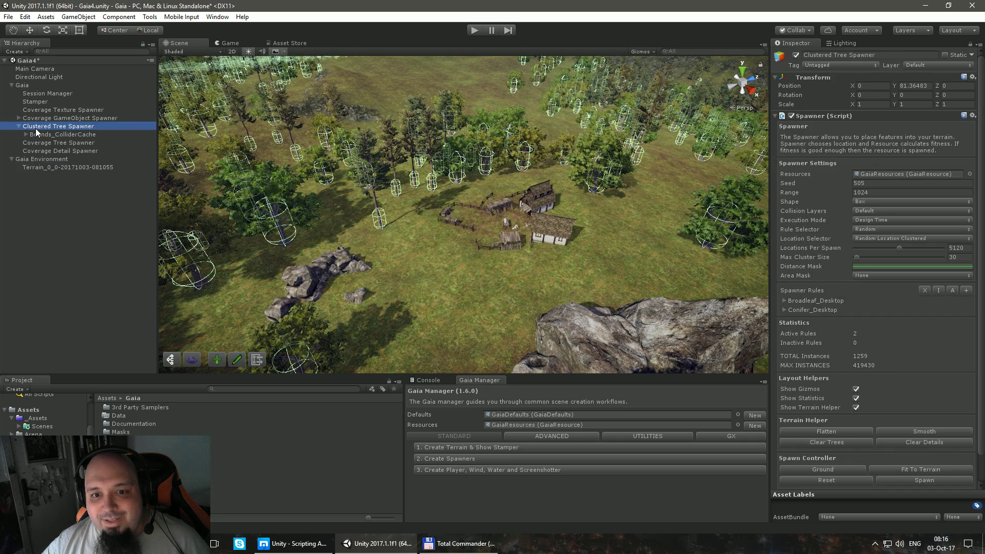
right_click_drag(490, 160, 543, 133)
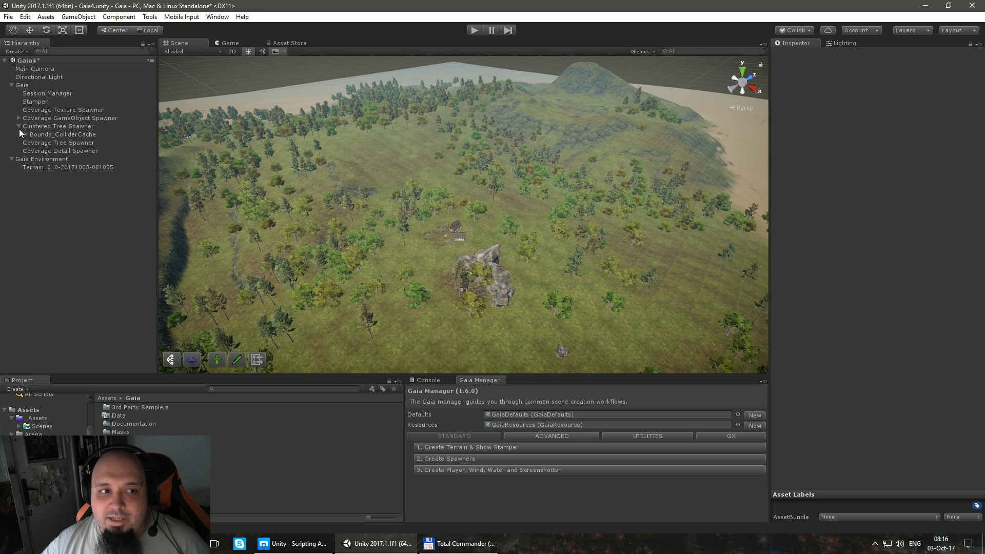
Step: Spawn 369 more scattered trees from the Coverage Tree Spawner
left_click(18, 127)
left_click(46, 134)
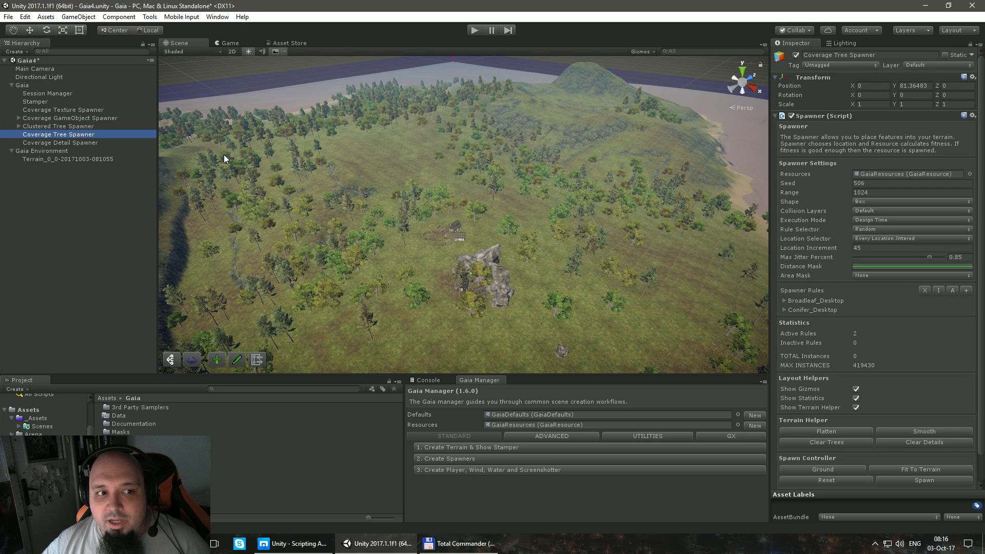
left_click(931, 479)
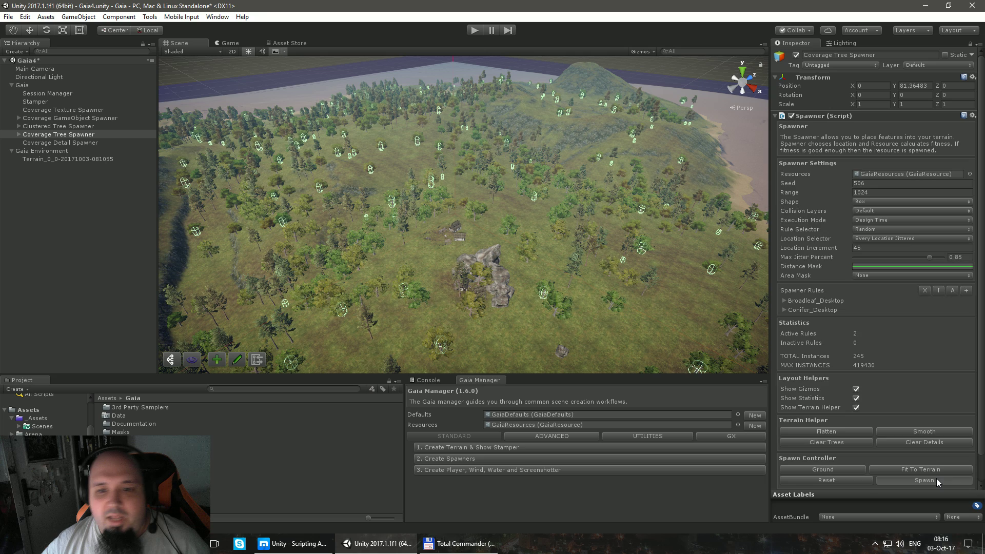
left_click(670, 93)
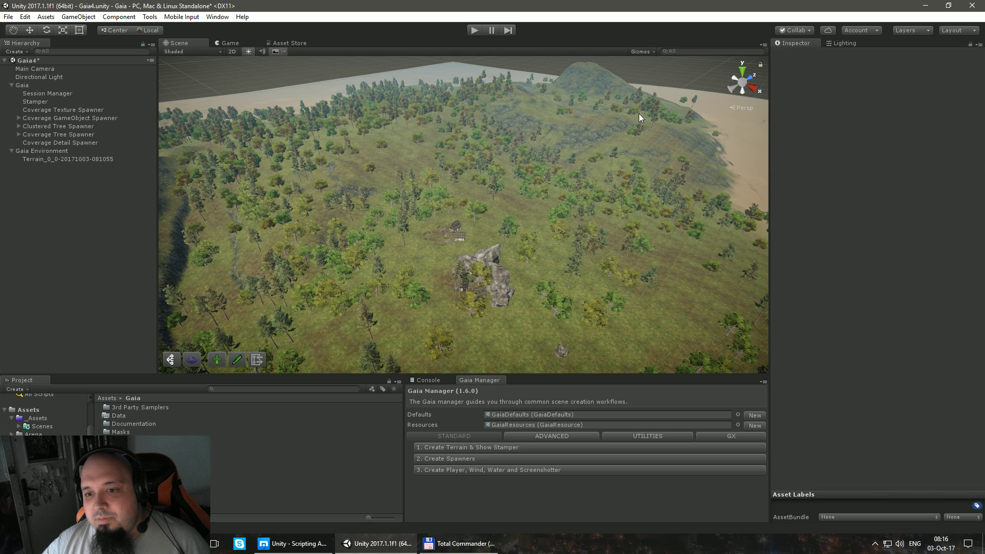
Step: Inspect the Coverage Tree Spawner's Broadleaf_Desktop rule and its selection choices
left_click(56, 135)
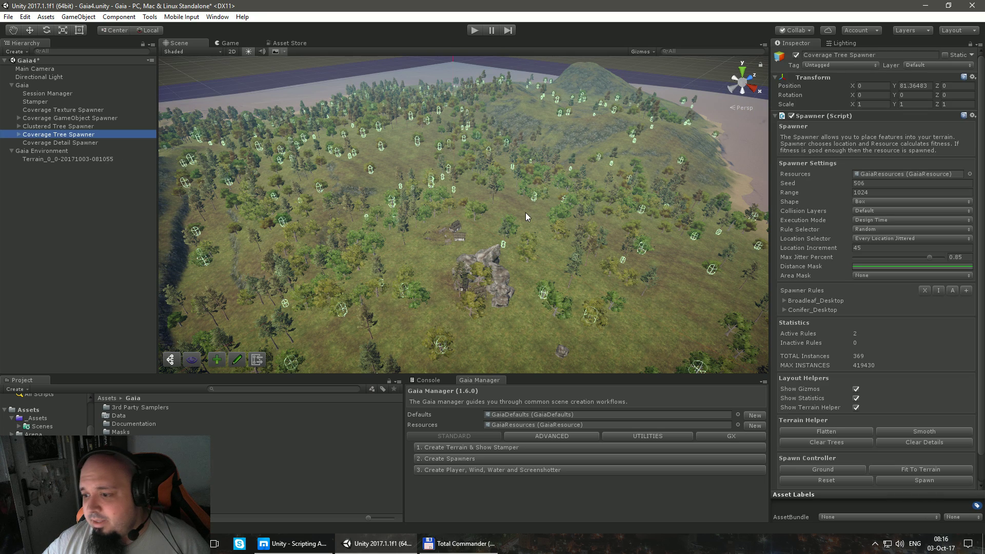
left_click(785, 300)
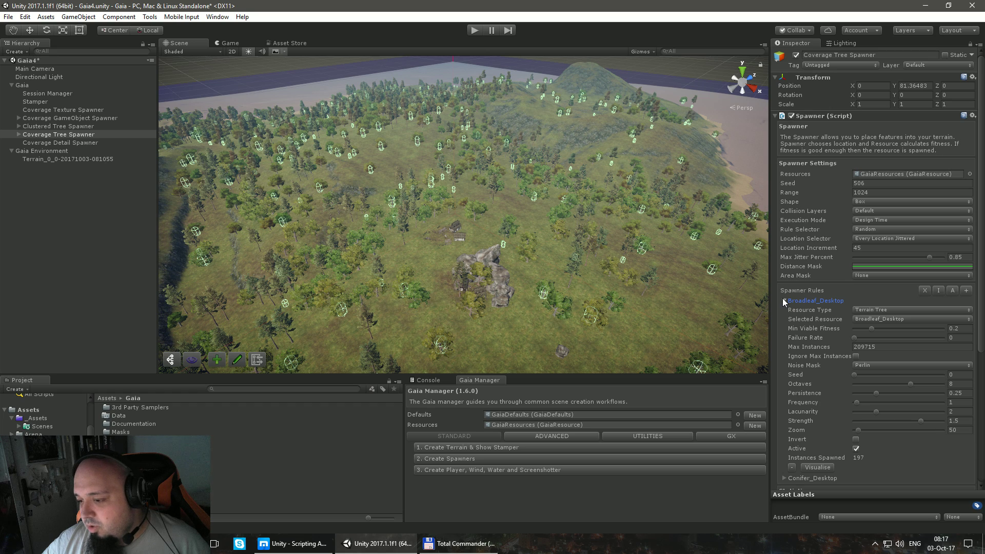
left_click(784, 301)
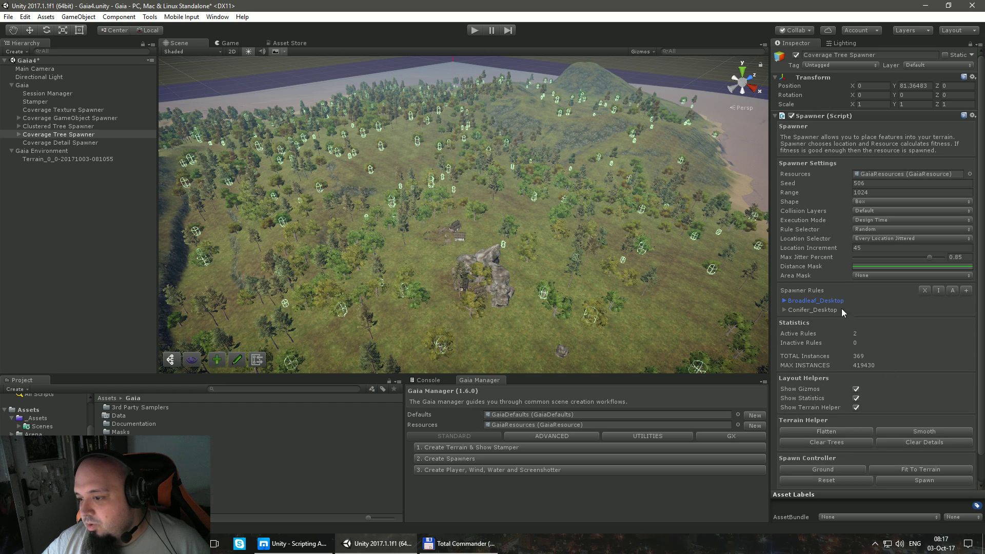
left_click(855, 231)
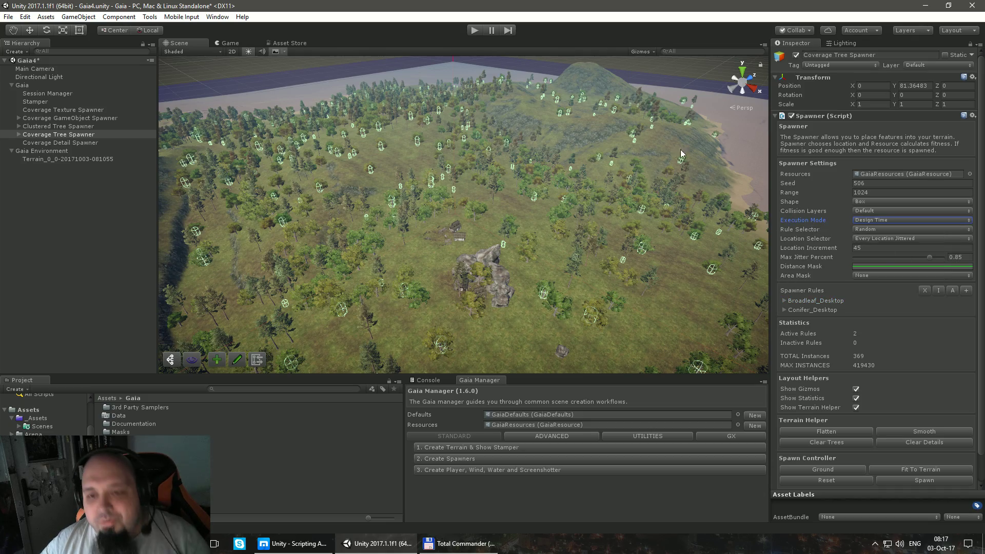
Step: Fly the scene view down to ground level beside the village
right_click_drag(681, 150, 571, 139)
key("w")
left_click(525, 120)
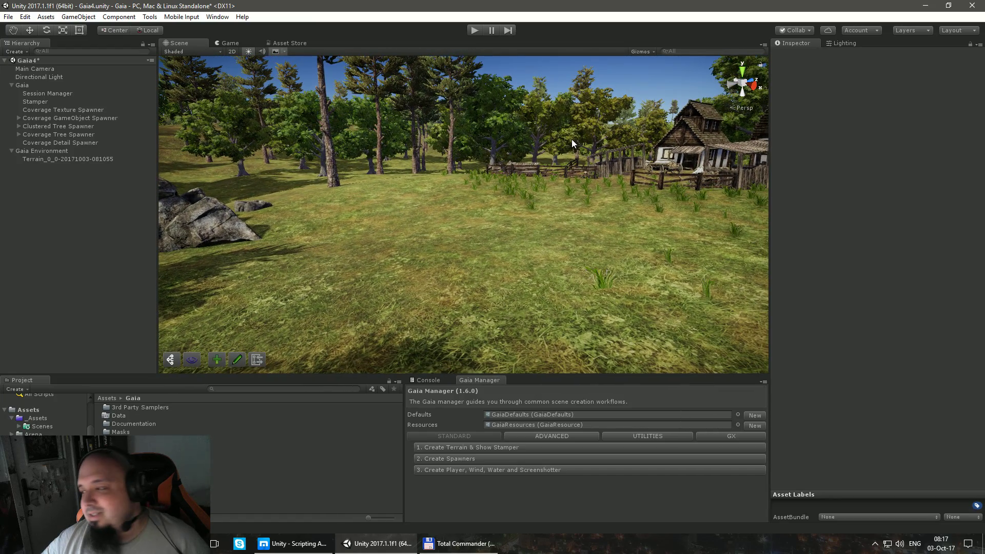
Step: Run the Coverage Detail Spawner to scatter grass, ferns and flowers across the island
left_click(45, 142)
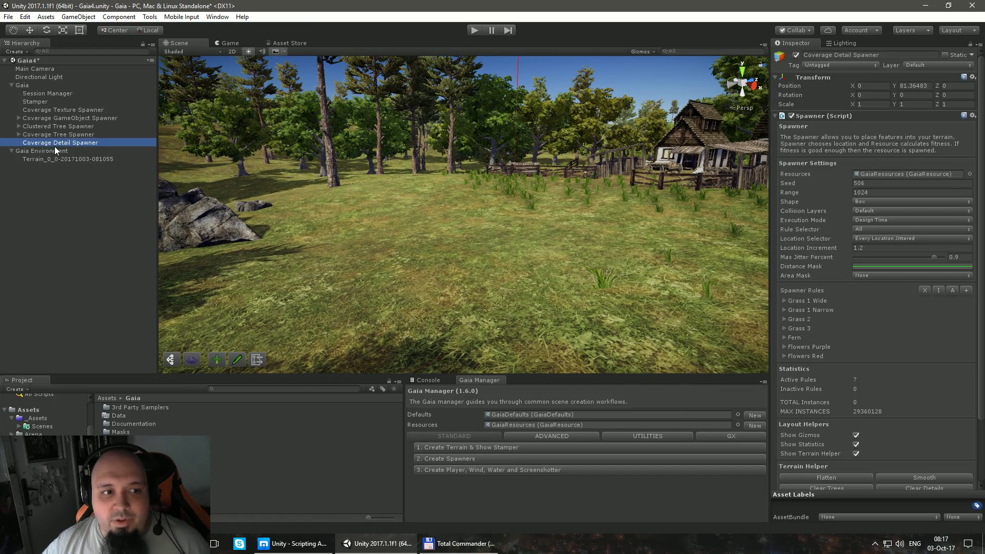
scroll(922, 463, "down", 3)
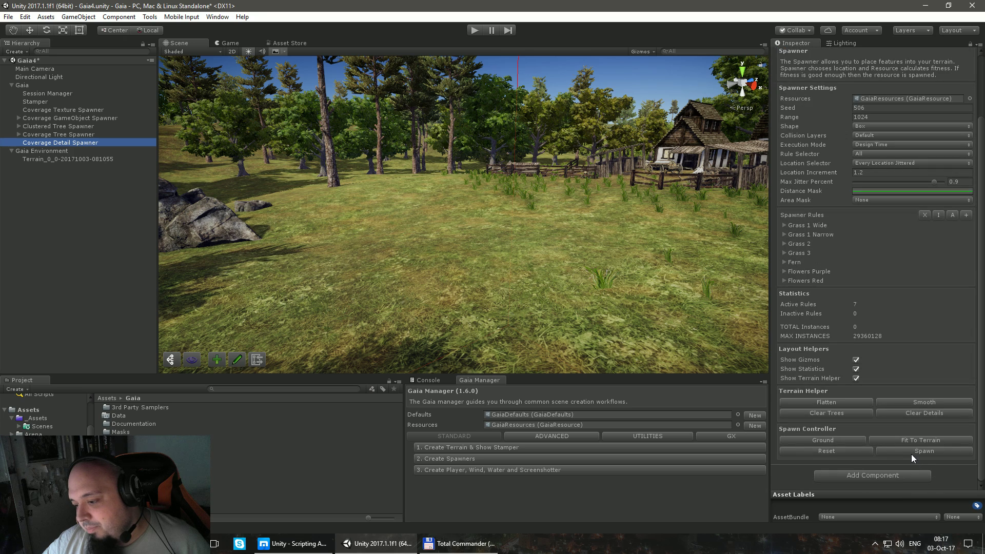
left_click(912, 453)
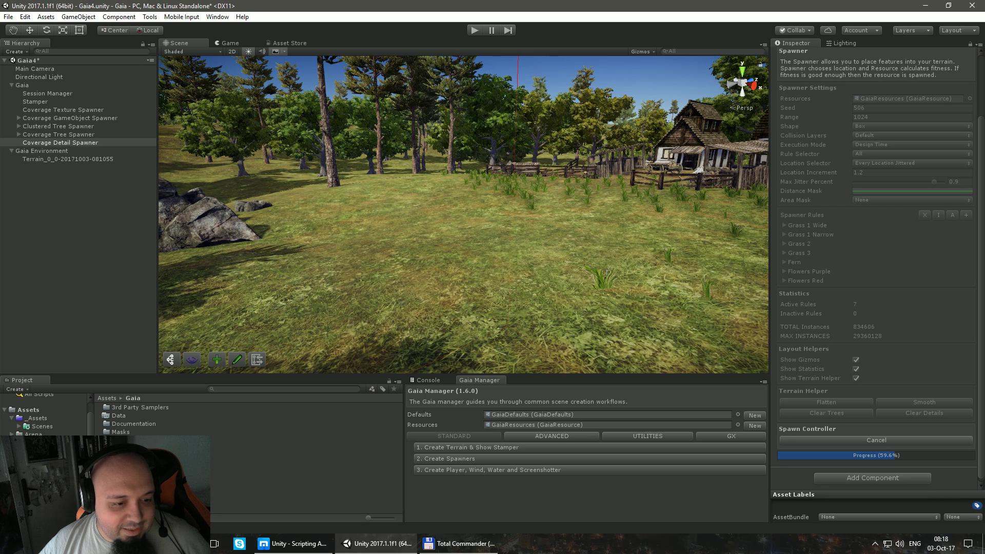
scroll(46, 415, "down", 5)
scroll(46, 415, "up", 2)
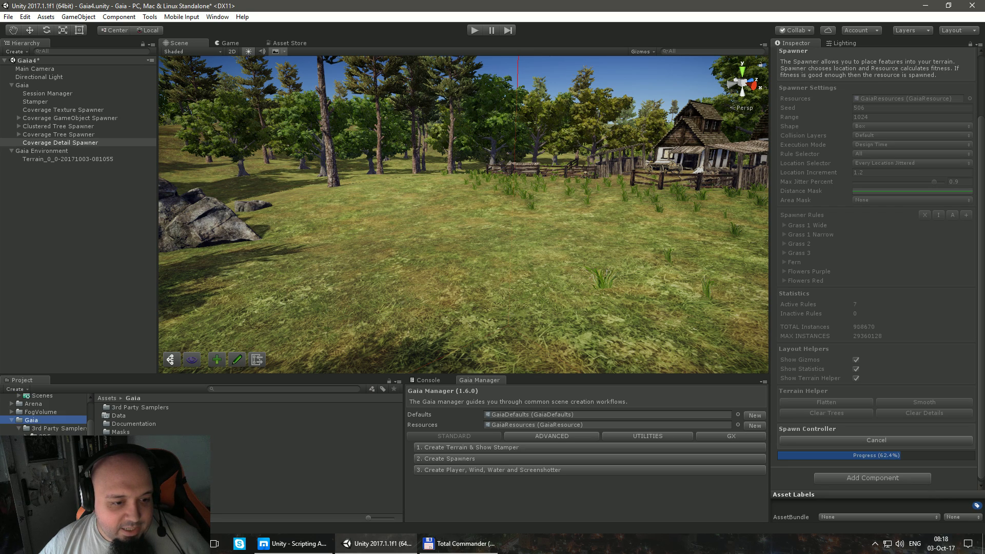
scroll(46, 414, "down", 5)
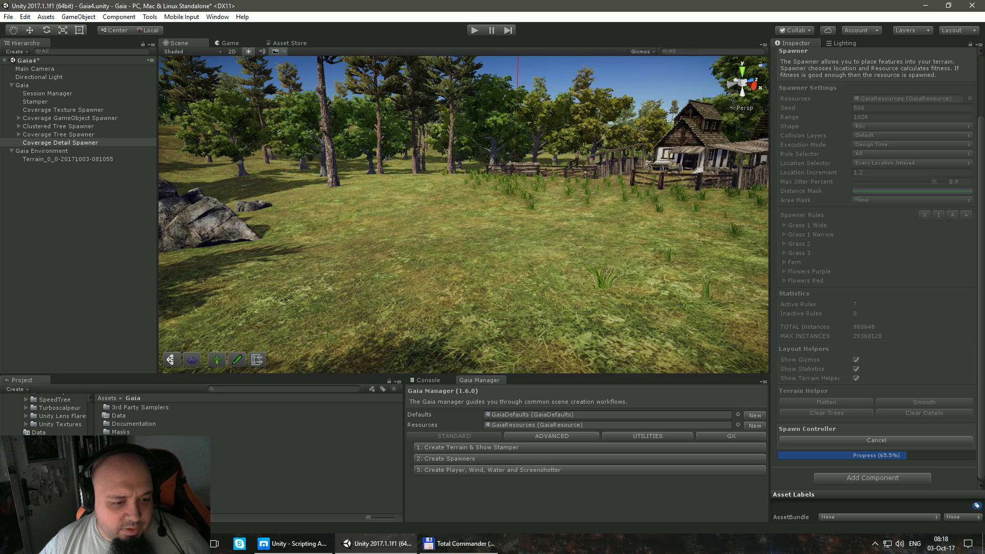
scroll(46, 415, "down", 3)
Step: Browse Gaia's Stamps to the Hills folder, enlarge the thumbnails, and move on to Islands
left_click(46, 467)
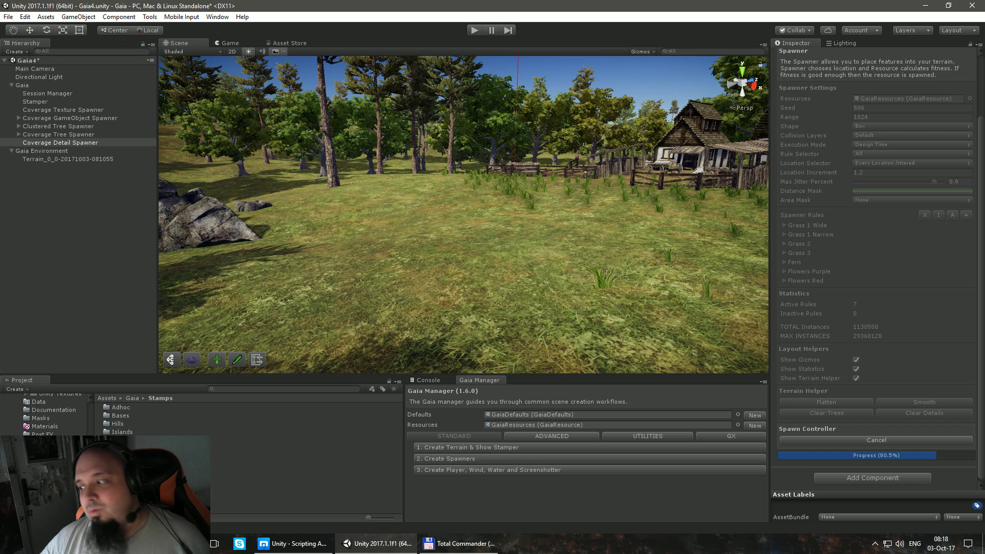
double_click(119, 424)
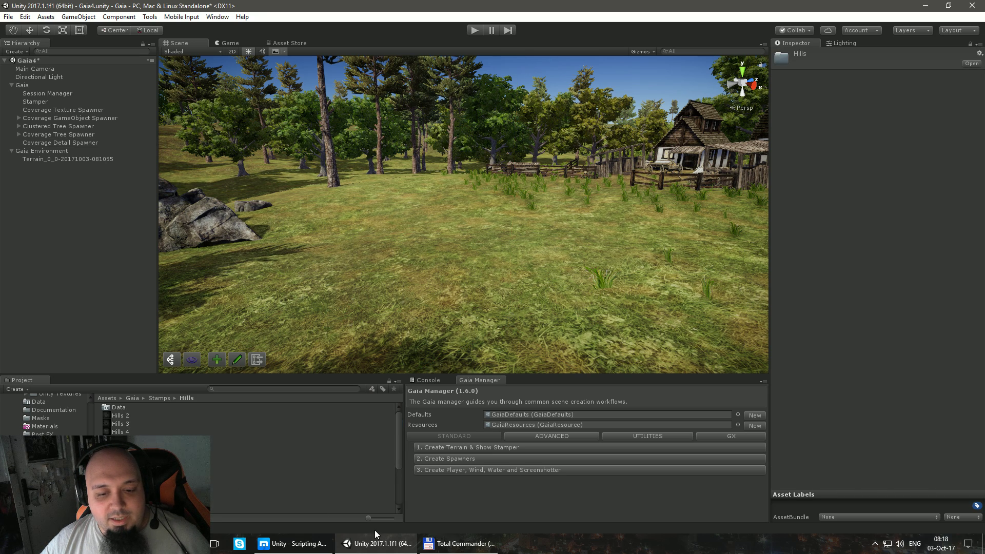
left_click_drag(373, 520, 392, 518)
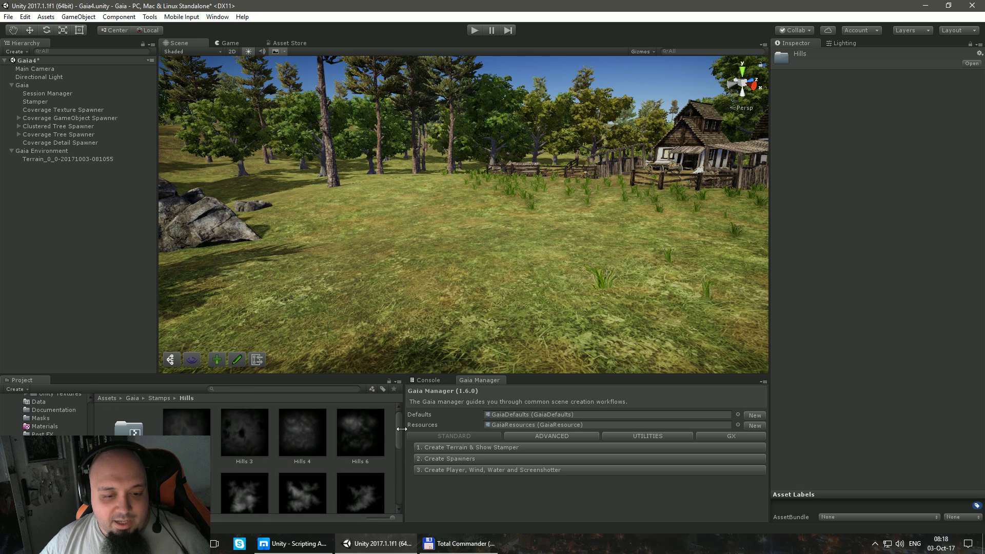
left_click_drag(404, 449, 409, 472)
left_click_drag(406, 481, 403, 498)
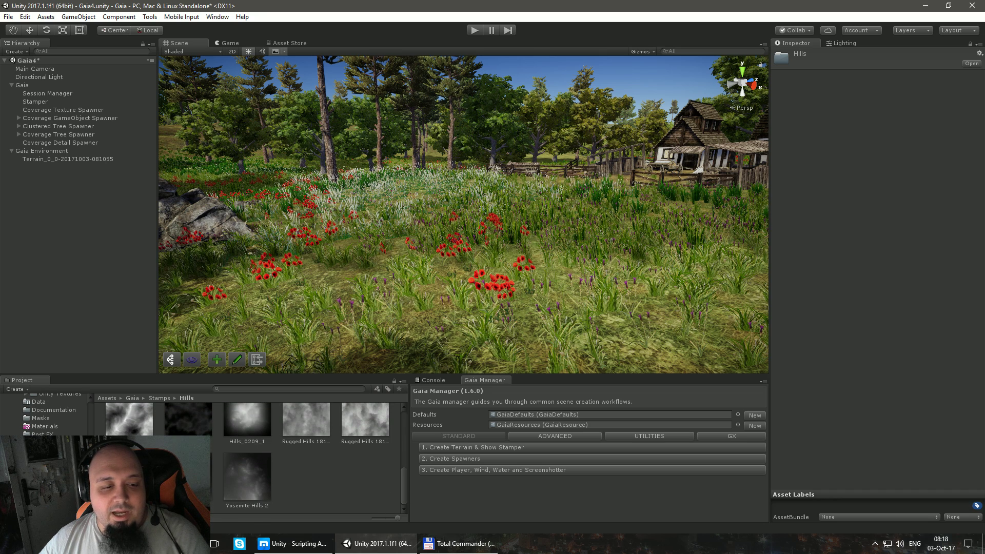
key("Down")
key("Down")
key("Down")
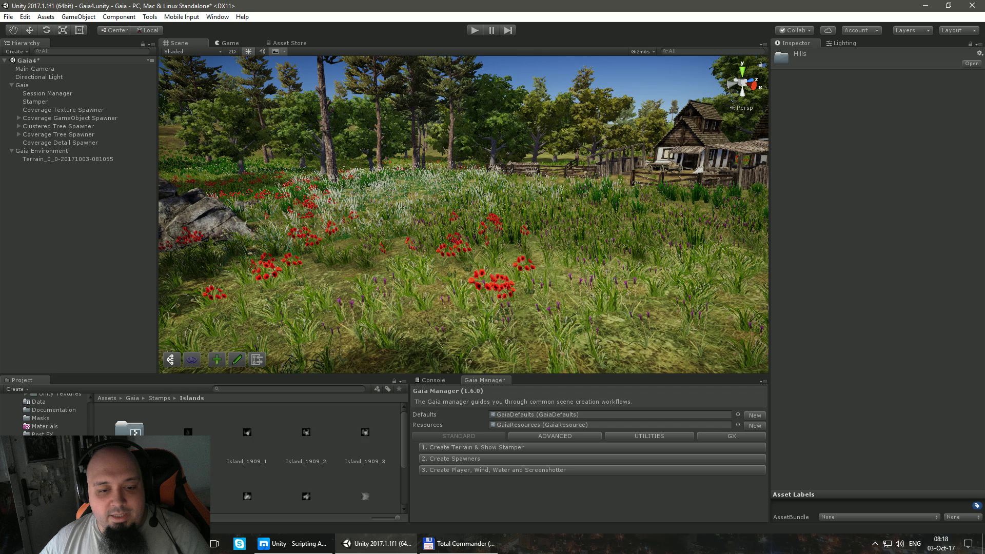
scroll(303, 482, "down", 1)
scroll(308, 482, "up", 1)
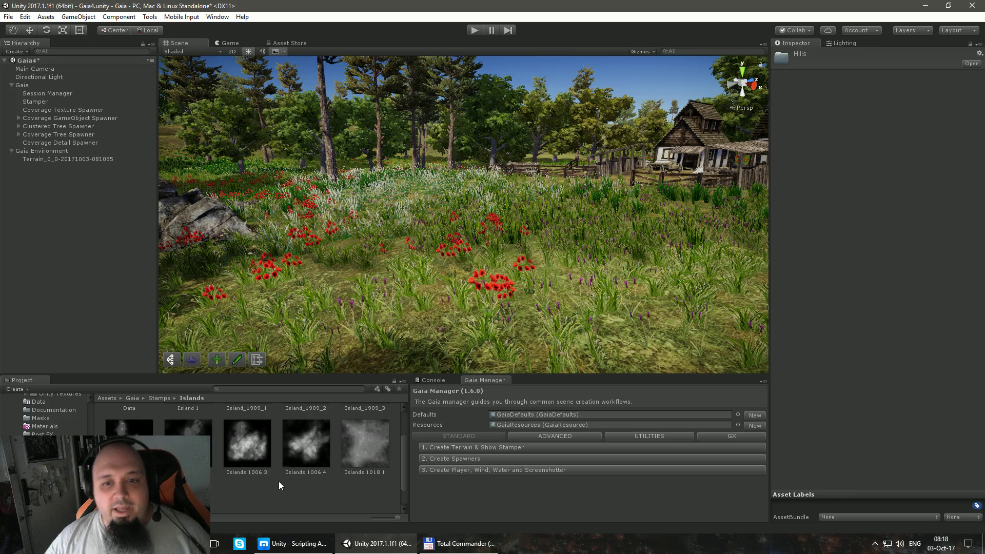
Step: Turn the scene view to face the fenced village houses up close
right_click_drag(452, 321, 473, 263)
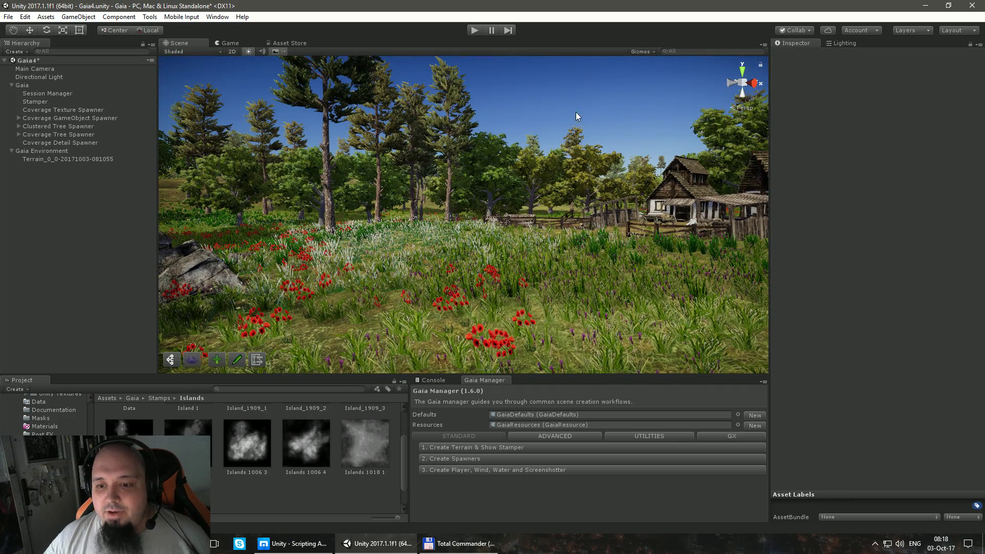
right_click_drag(576, 112, 563, 220)
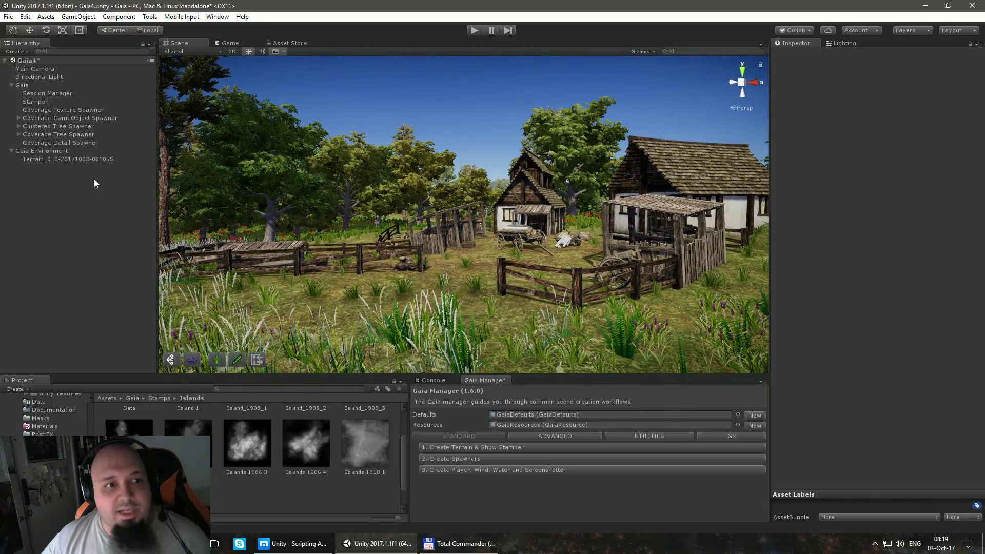
Step: Add the player, wind, water and screenshotter, then select the FirstPersonCharacter camera
left_click(446, 471)
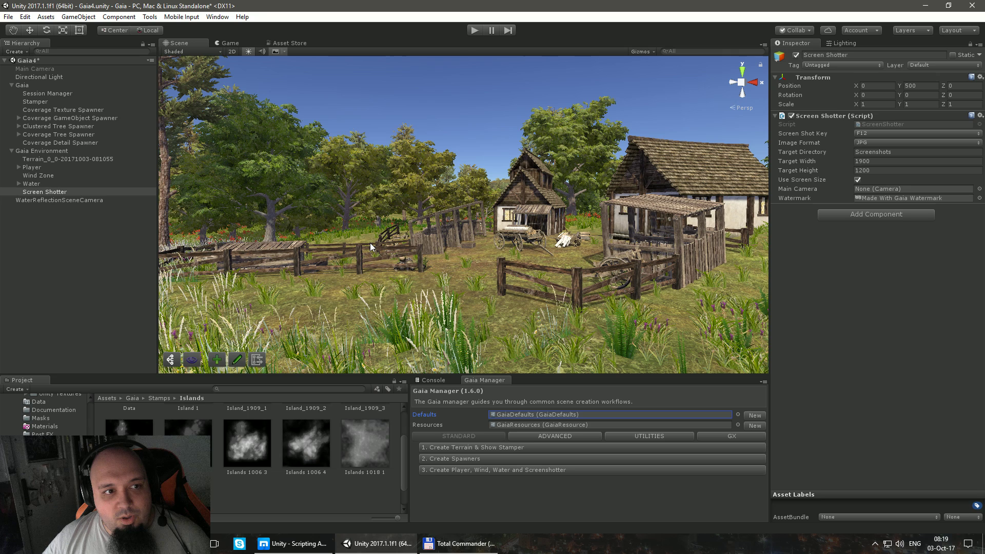
left_click(42, 71)
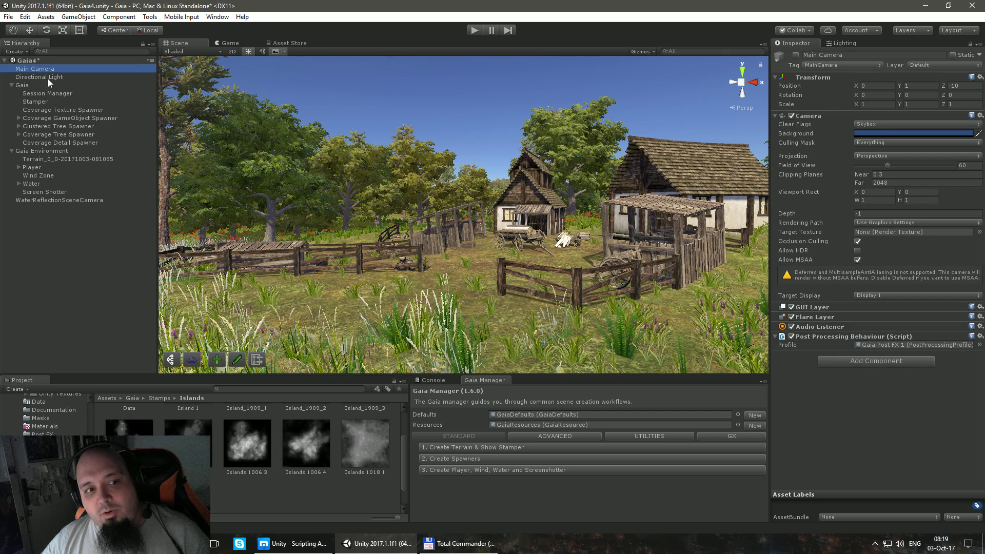
left_click(36, 168)
left_click(19, 168)
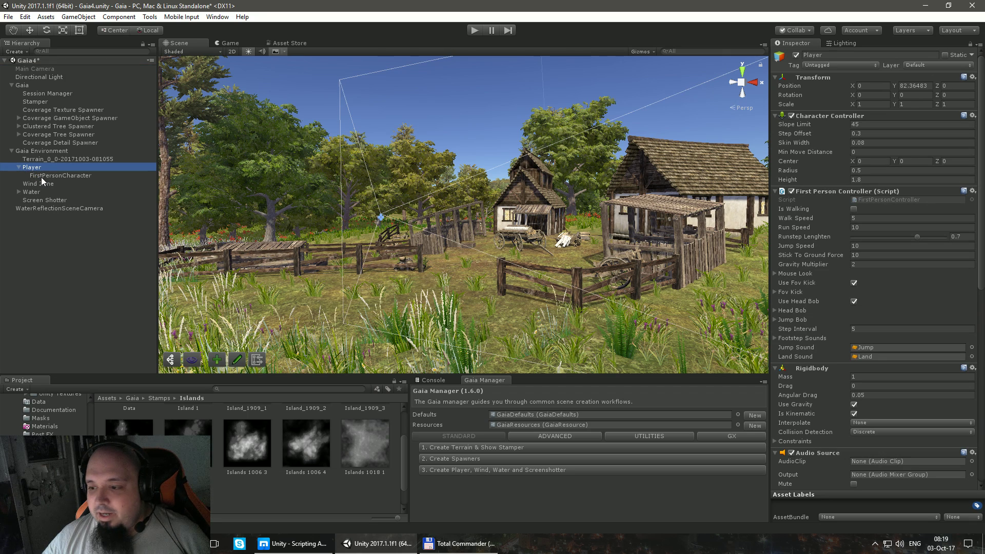
left_click(42, 176)
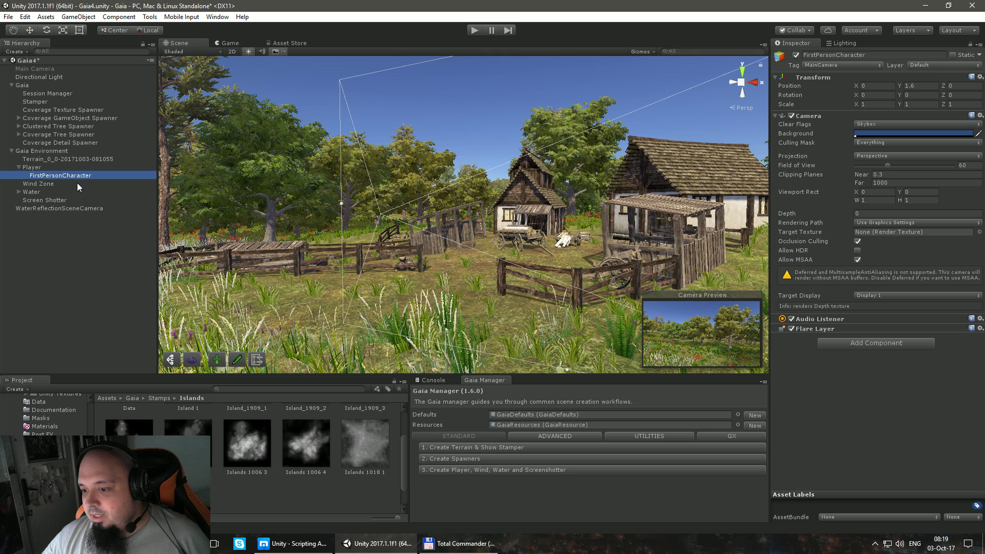
Step: Create Gaia's post-processing camera effects on the FirstPersonCharacter camera
left_click(701, 437)
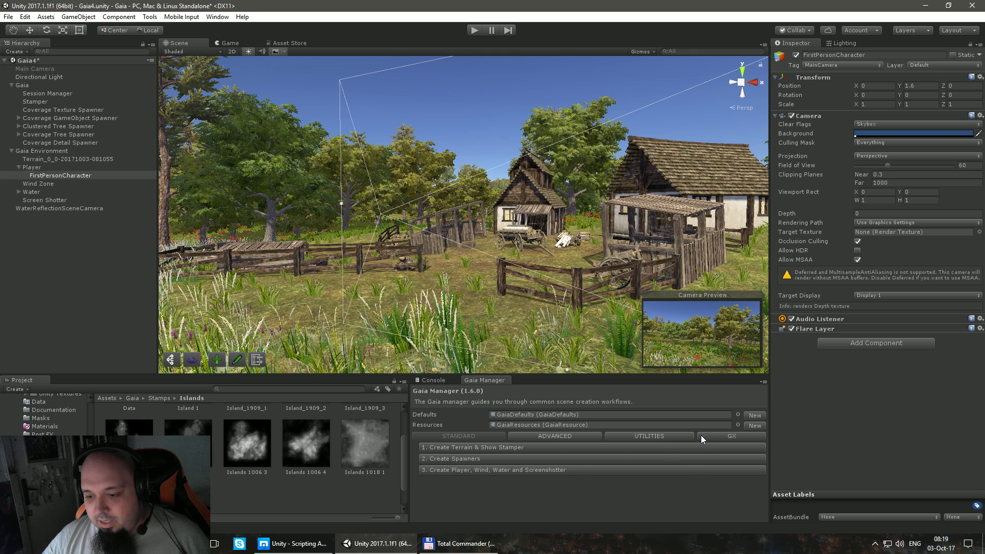
scroll(462, 490, "down", 1)
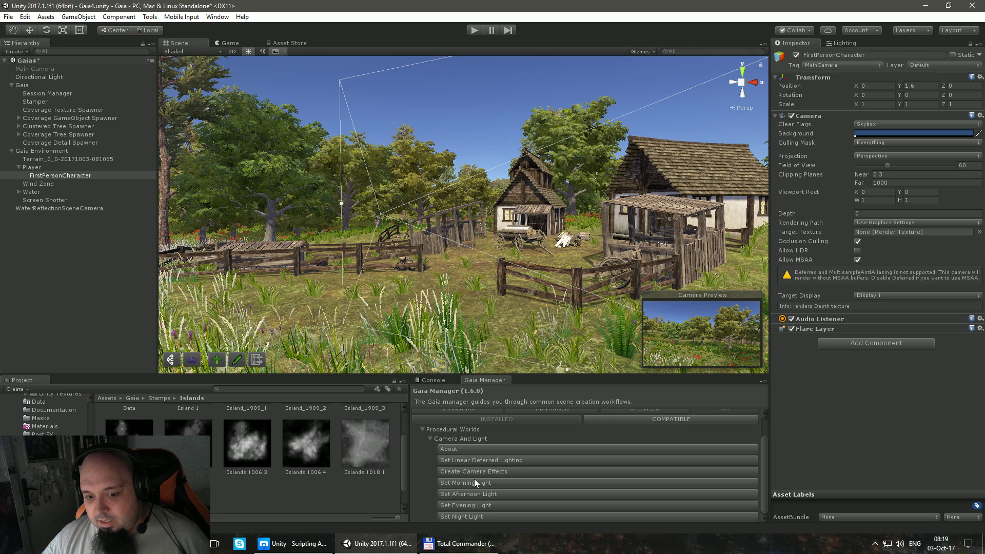
left_click(472, 473)
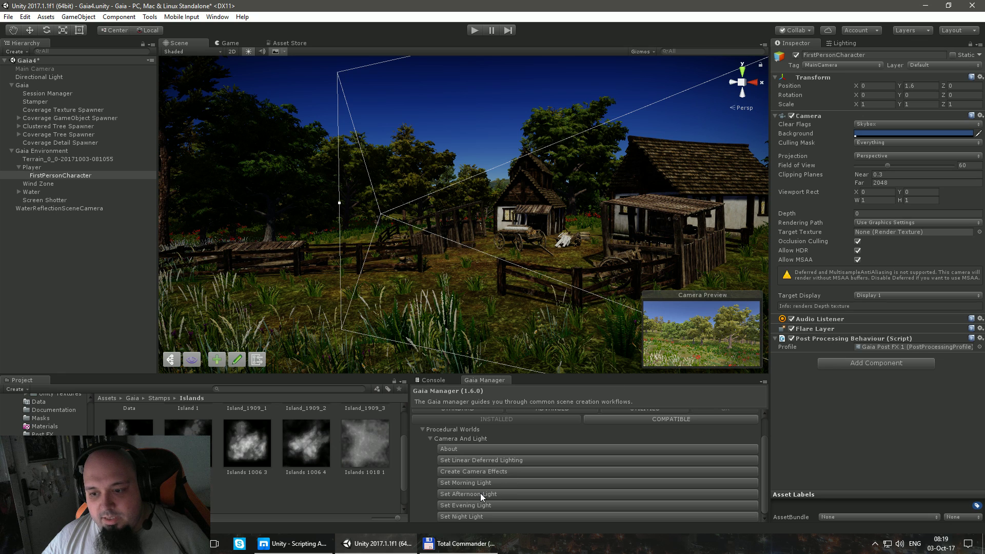
Step: Disable Allow HDR on the FirstPersonCharacter camera after comparing the result in the Game view
left_click(858, 251)
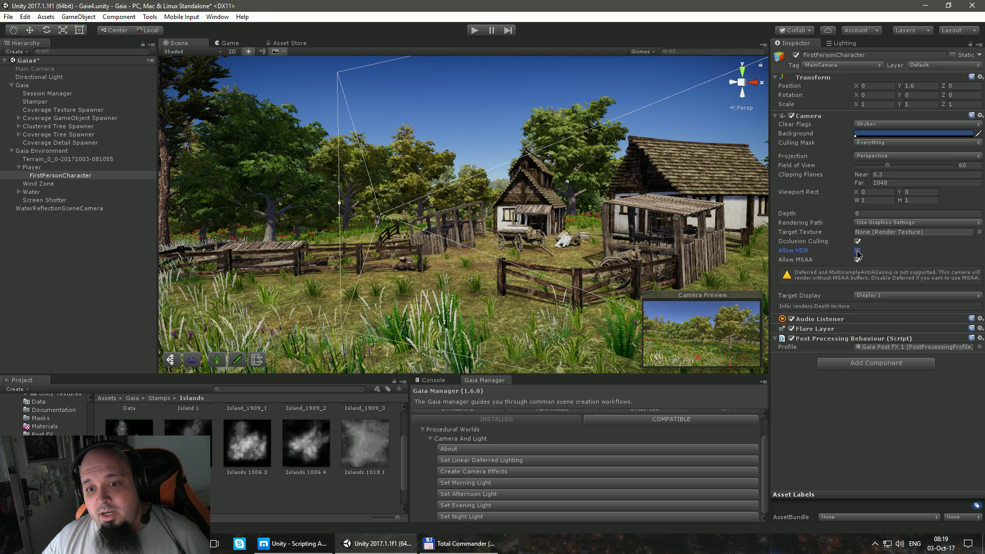
left_click(857, 251)
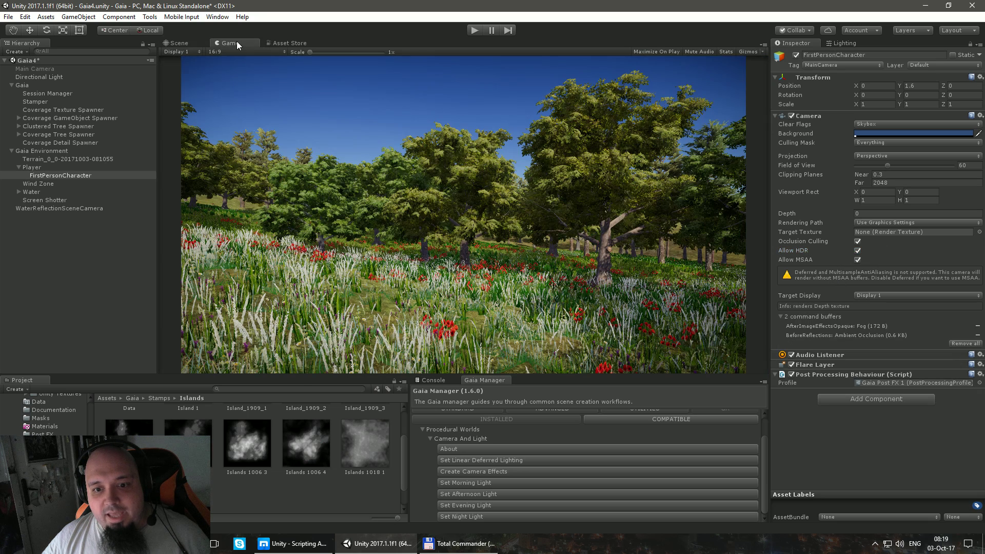
left_click(237, 43)
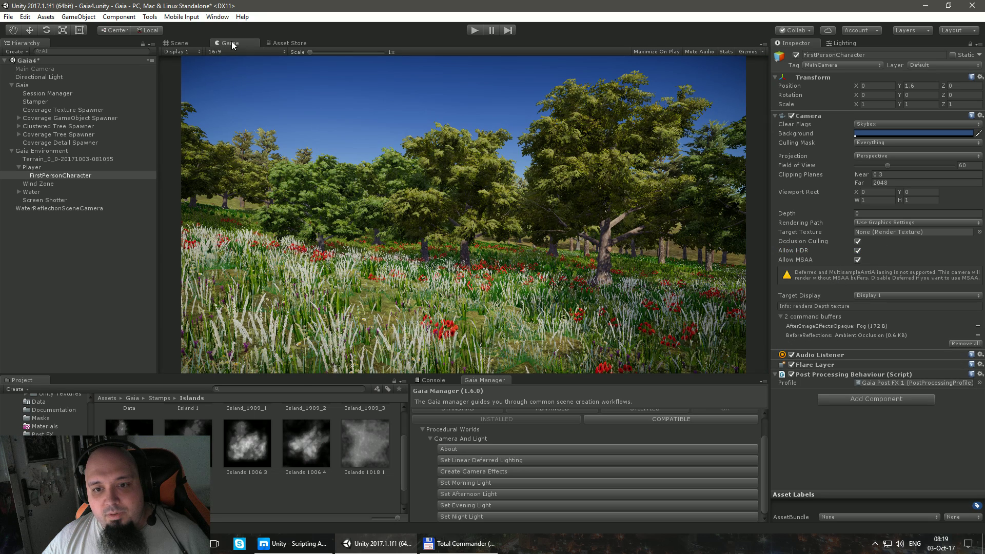
left_click(857, 251)
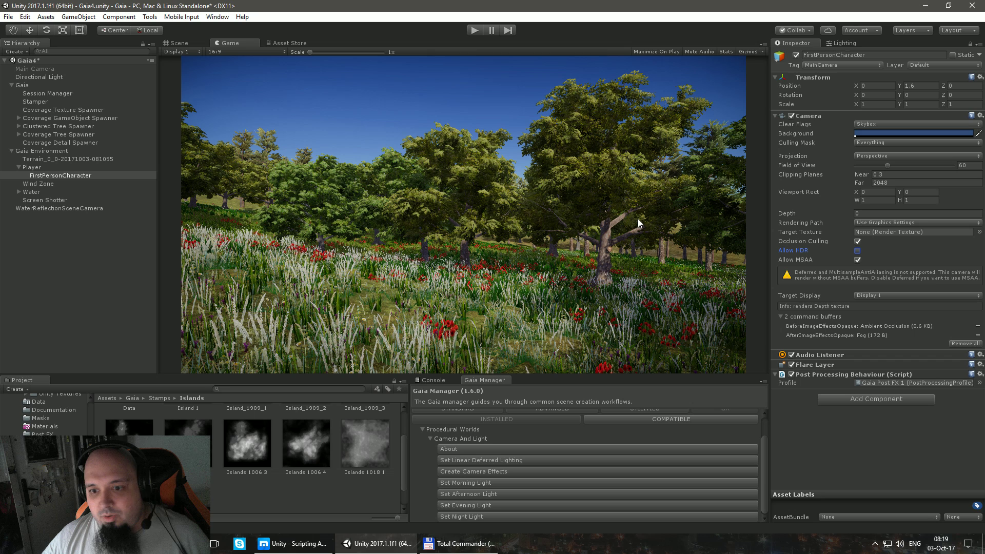
left_click(178, 43)
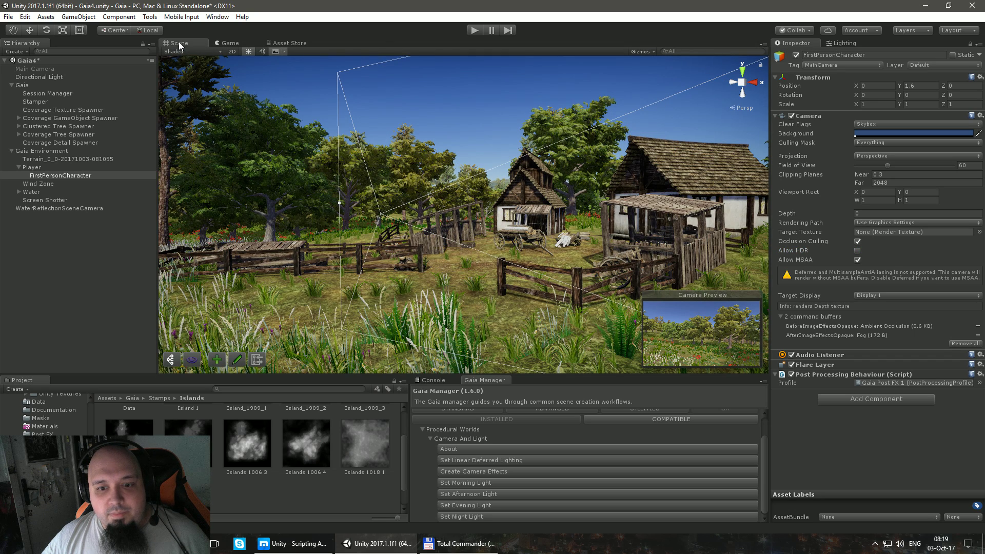
Step: Try evening and night lighting, settle on afternoon light, and start Play mode
left_click(472, 497)
right_click_drag(526, 300, 506, 291)
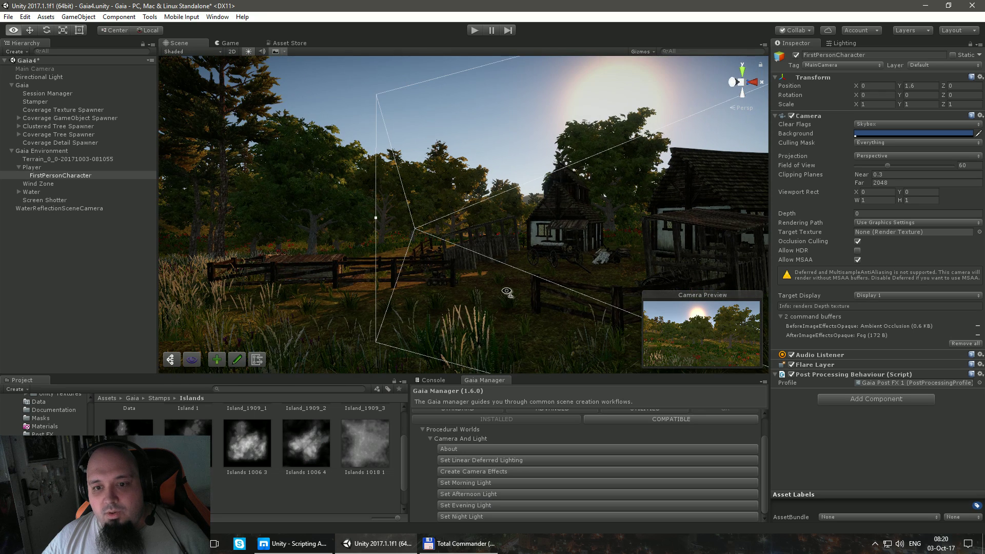
left_click(469, 507)
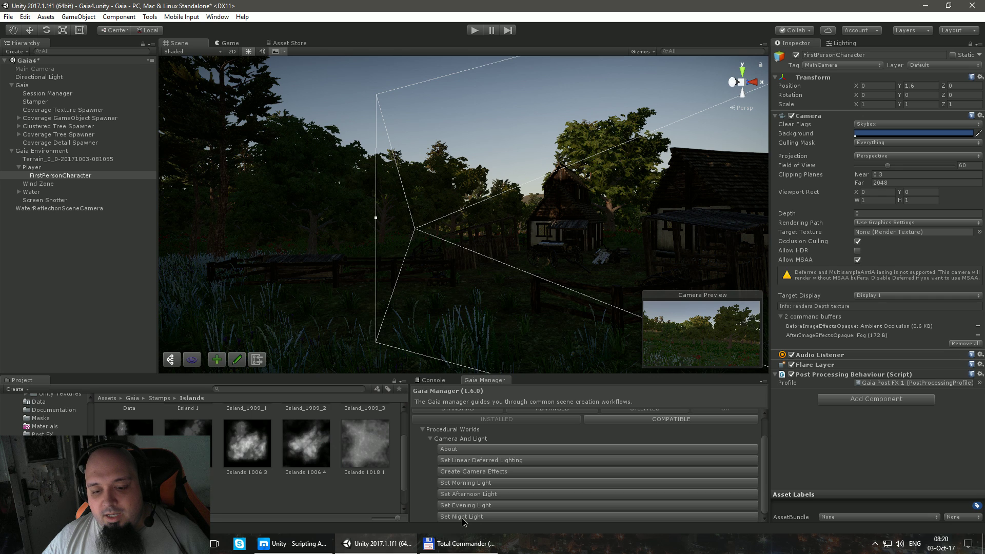
left_click(462, 517)
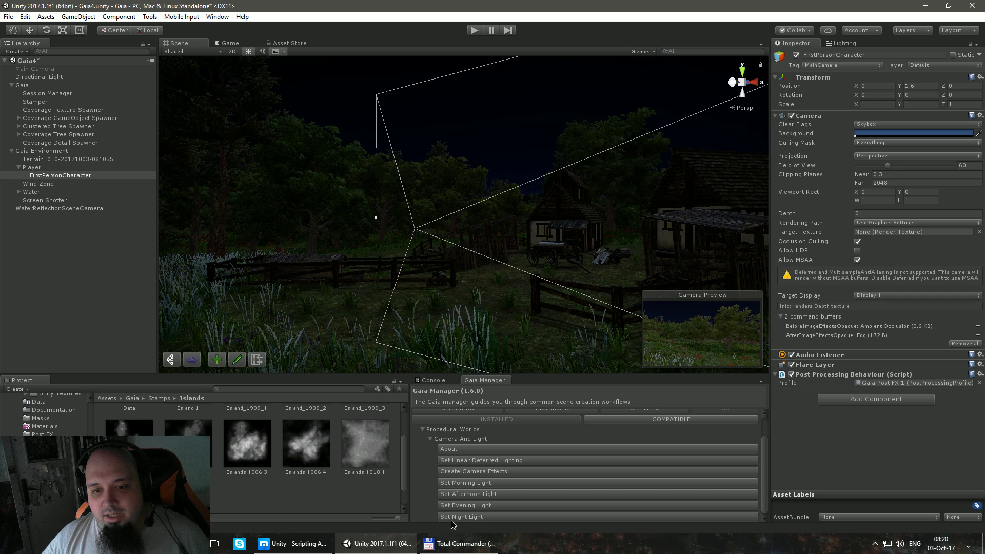
left_click(460, 495)
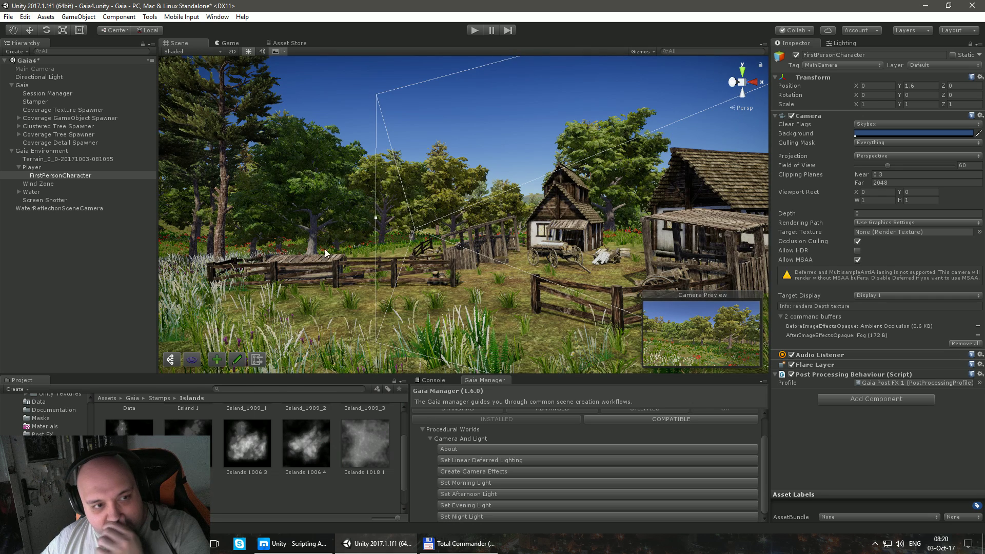
left_click(477, 31)
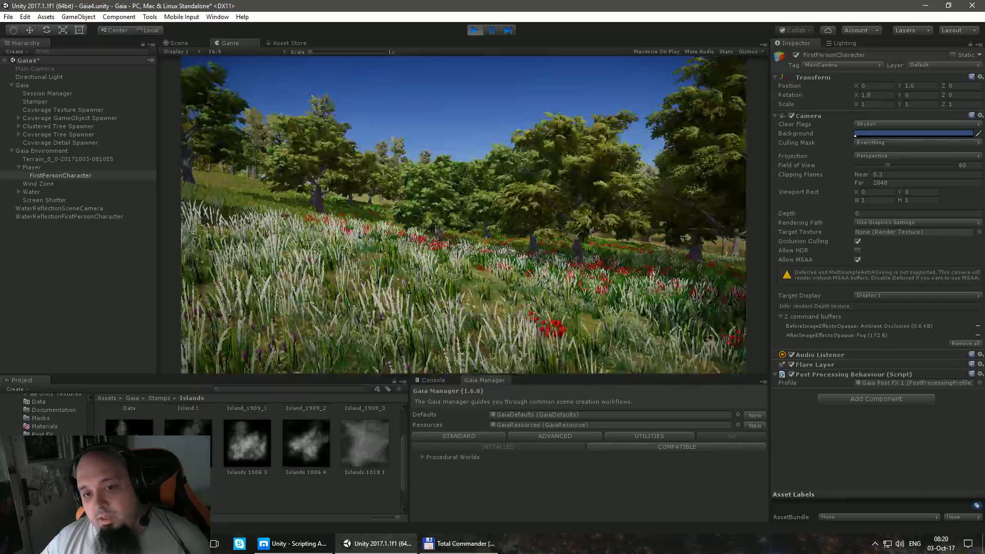
key("w")
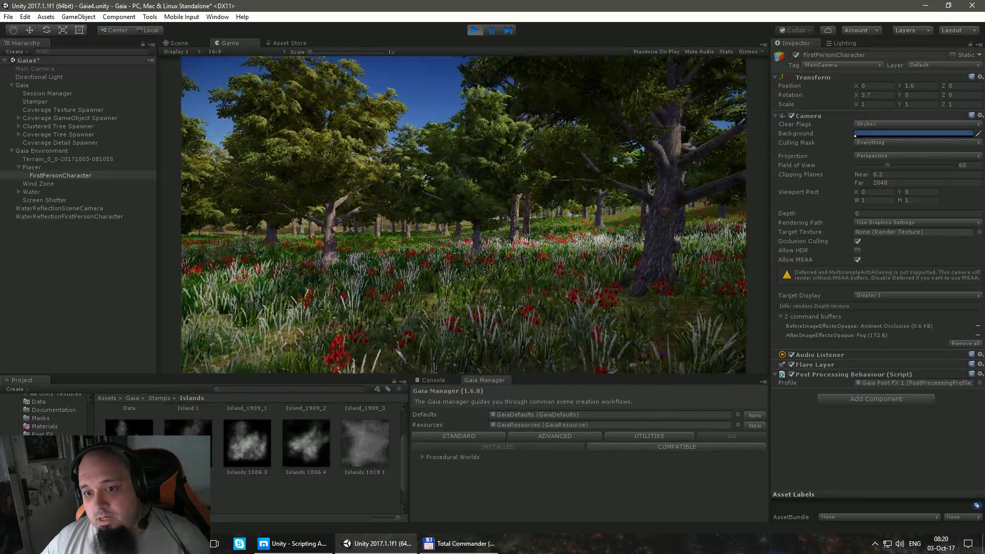
key("w")
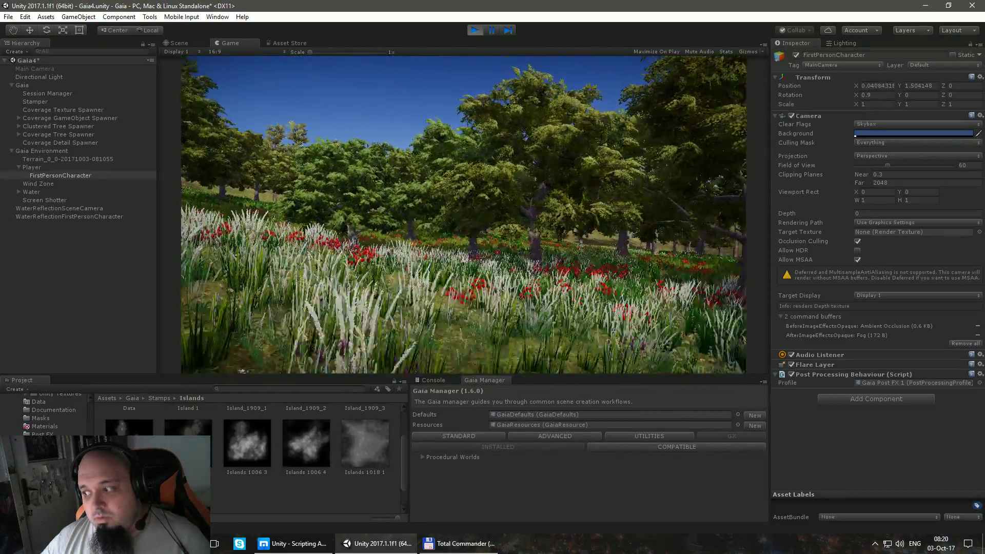
key("w")
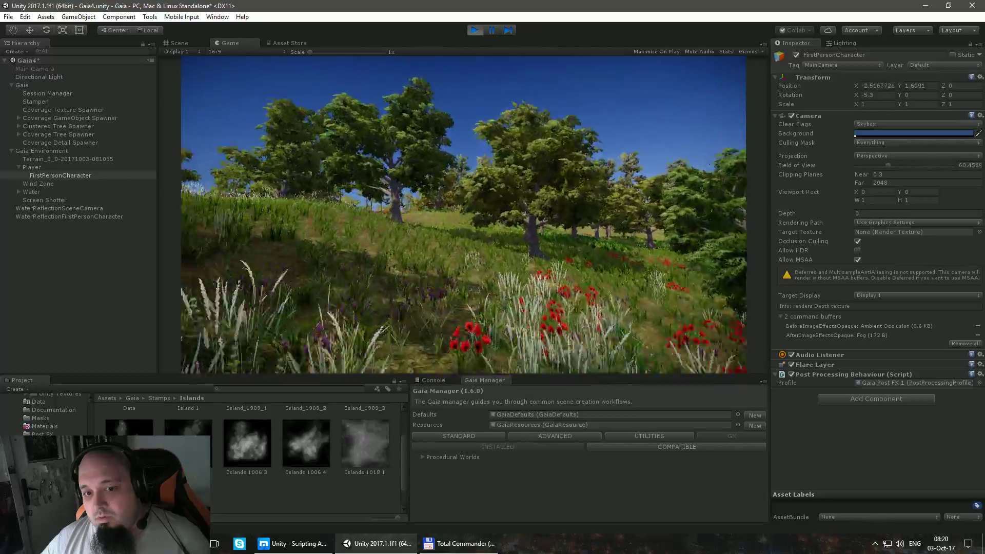
key("w")
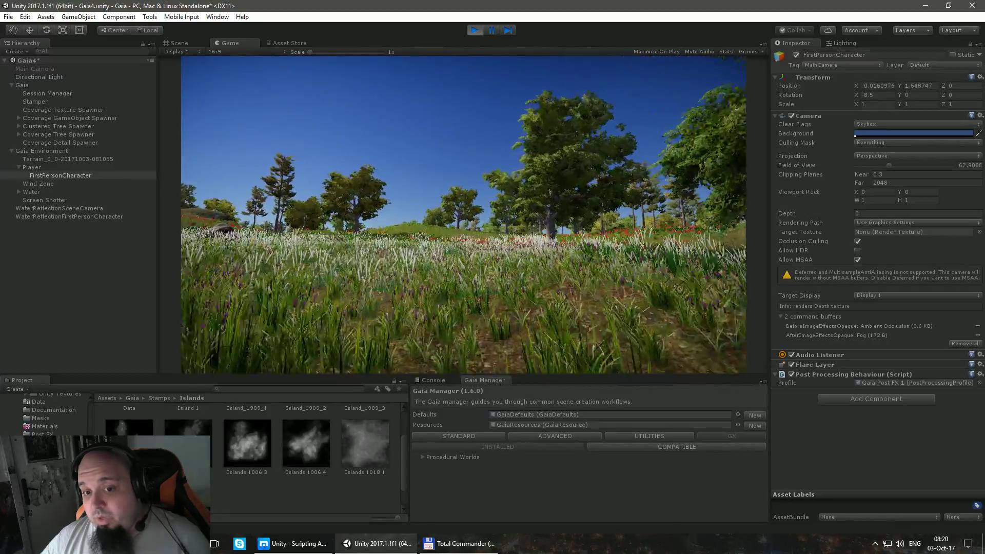
key("w")
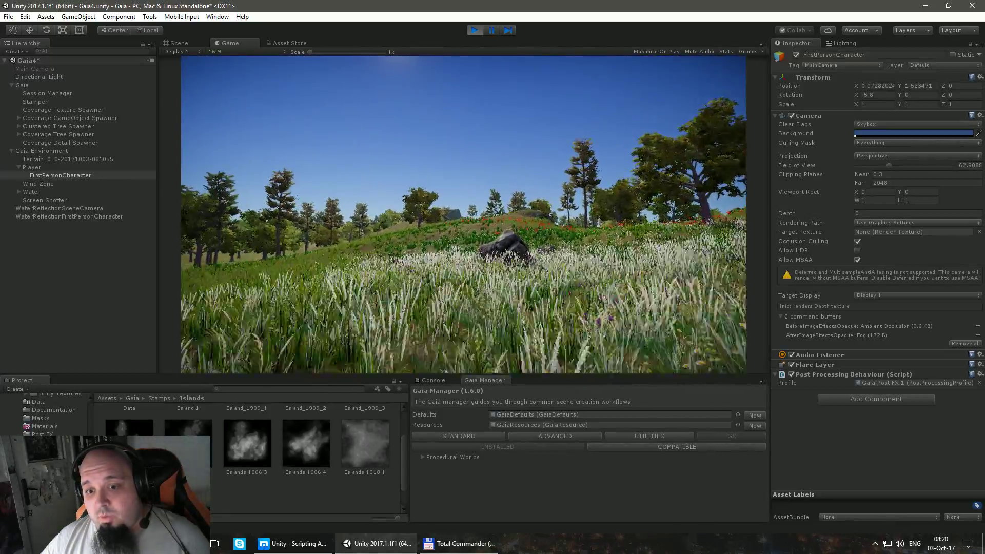
key("w")
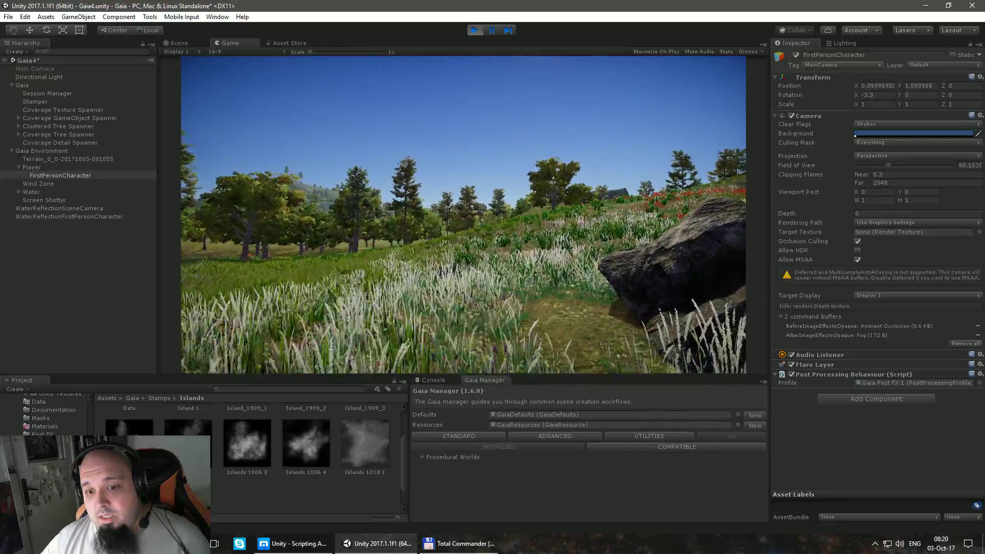
key("w")
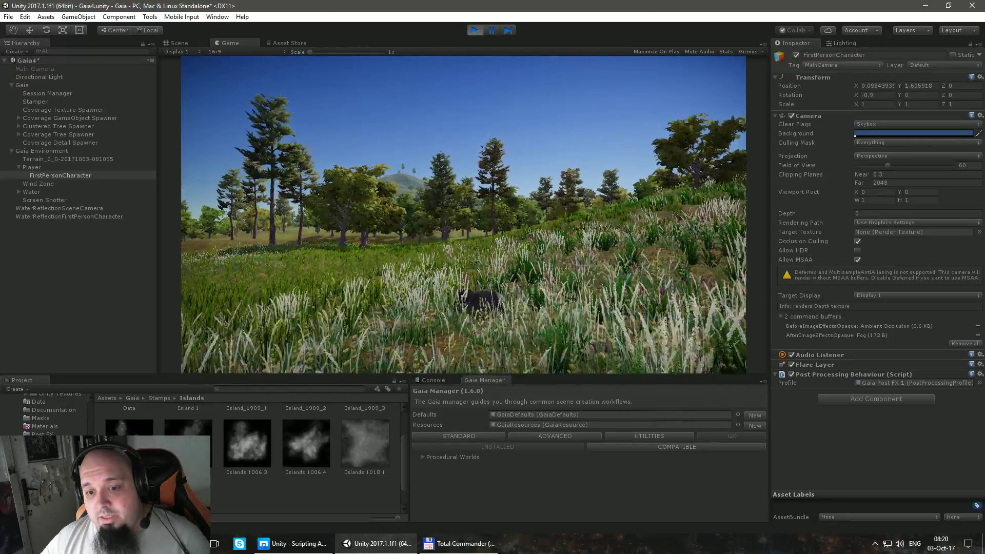
key("w")
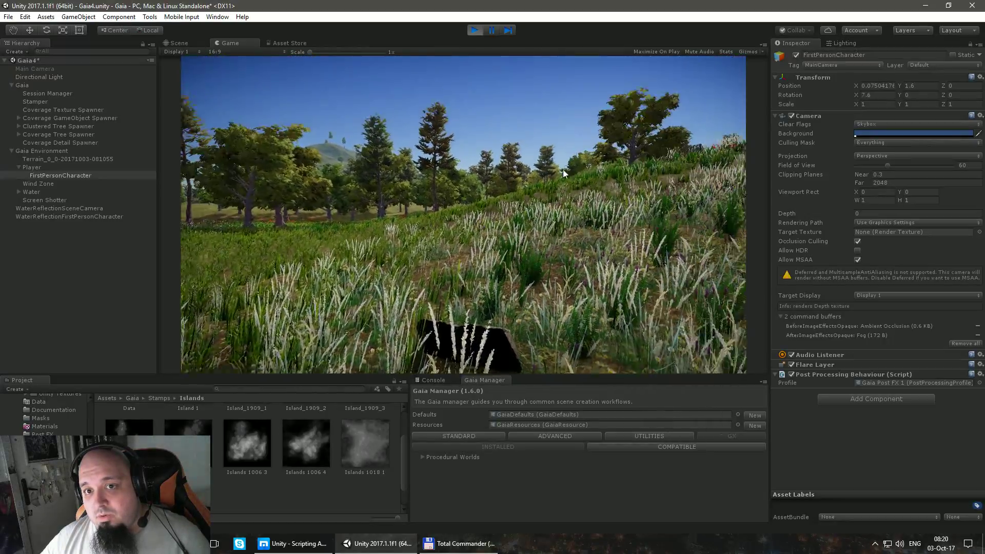
key("ctrl+p")
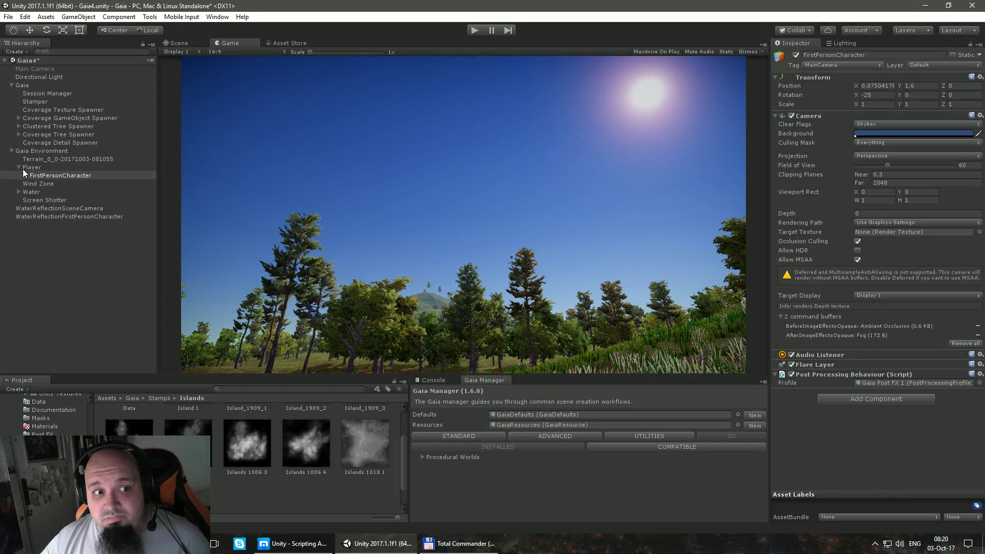
Step: Move the Player beside the big village rock and lower it to ground (110.5, 92.228, -126.6)
left_click(20, 168)
left_click(20, 168)
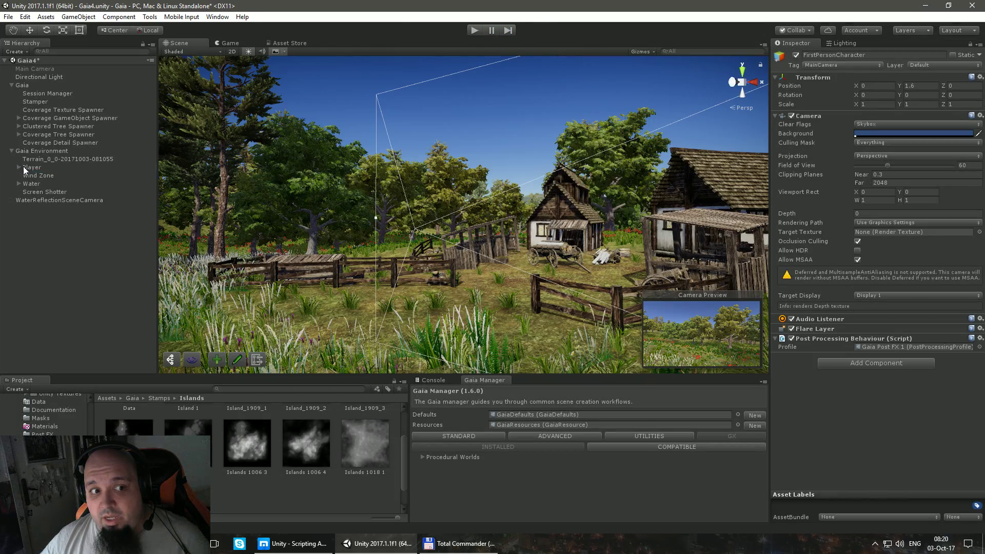
left_click(26, 167)
right_click_drag(513, 216, 494, 161)
key("w")
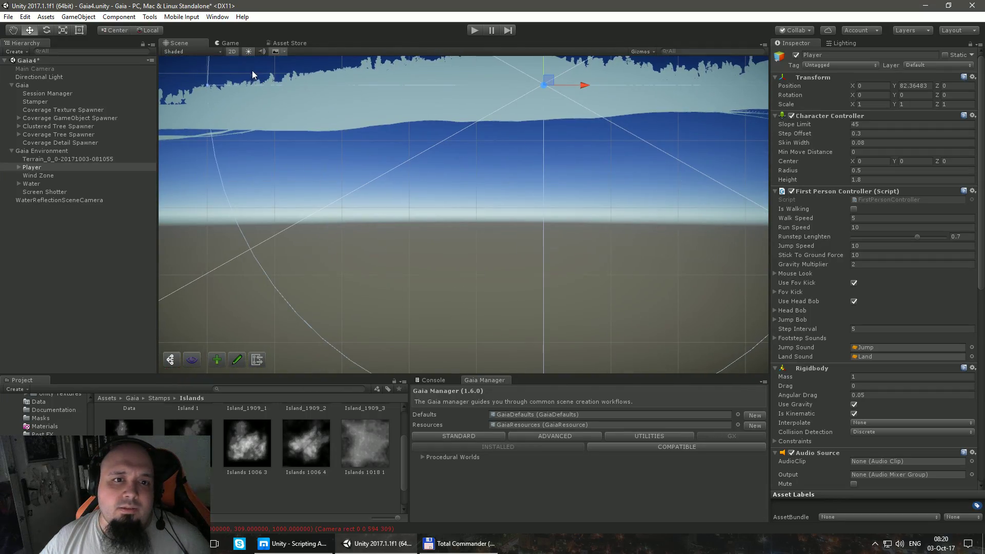
right_click_drag(576, 205, 307, 185)
left_click_drag(198, 163, 634, 347)
key("f")
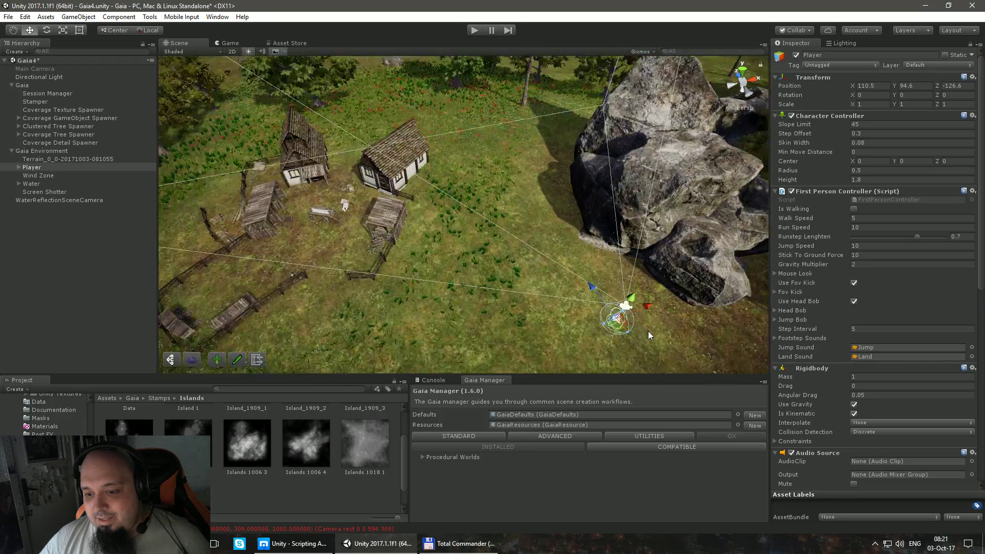
left_click_drag(465, 186, 465, 294)
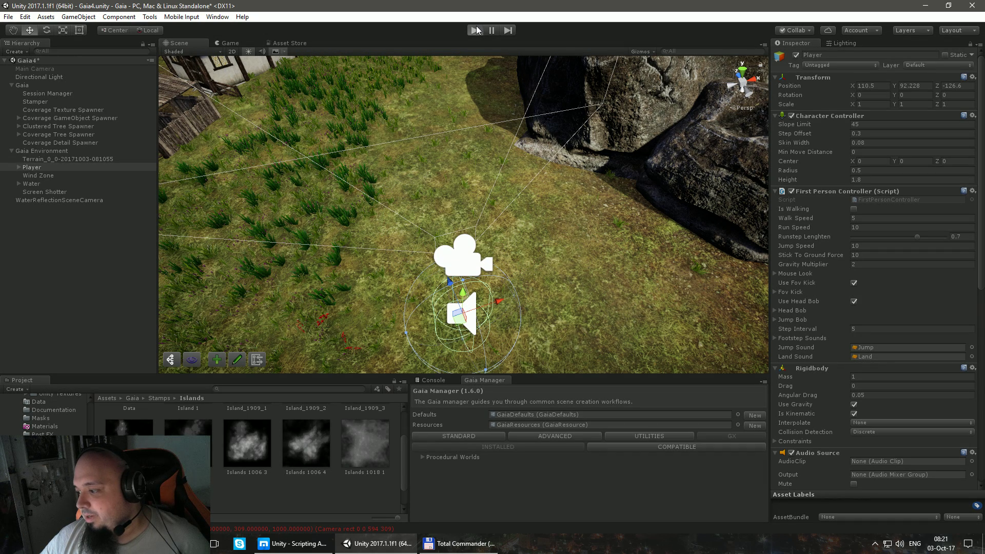
left_click(476, 30)
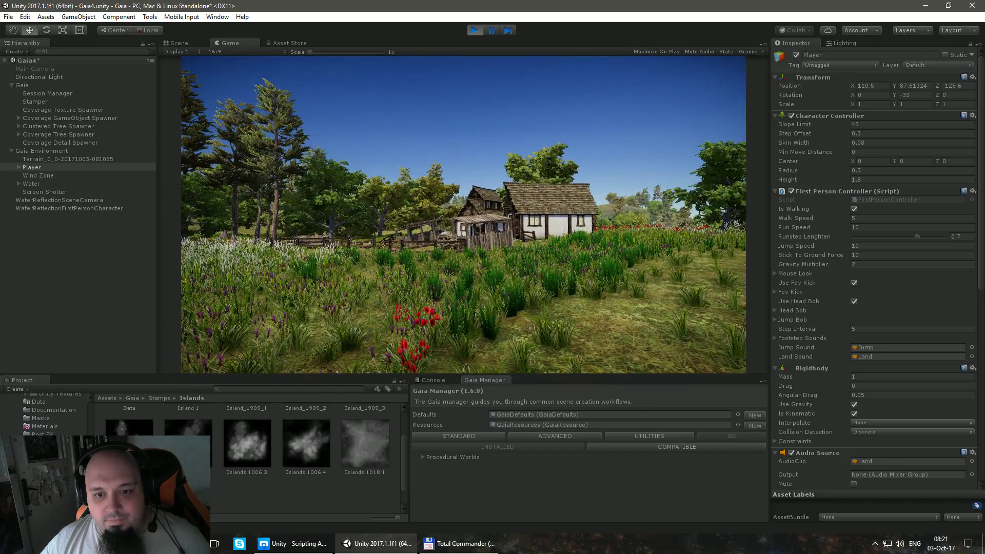
key("w")
key("w")
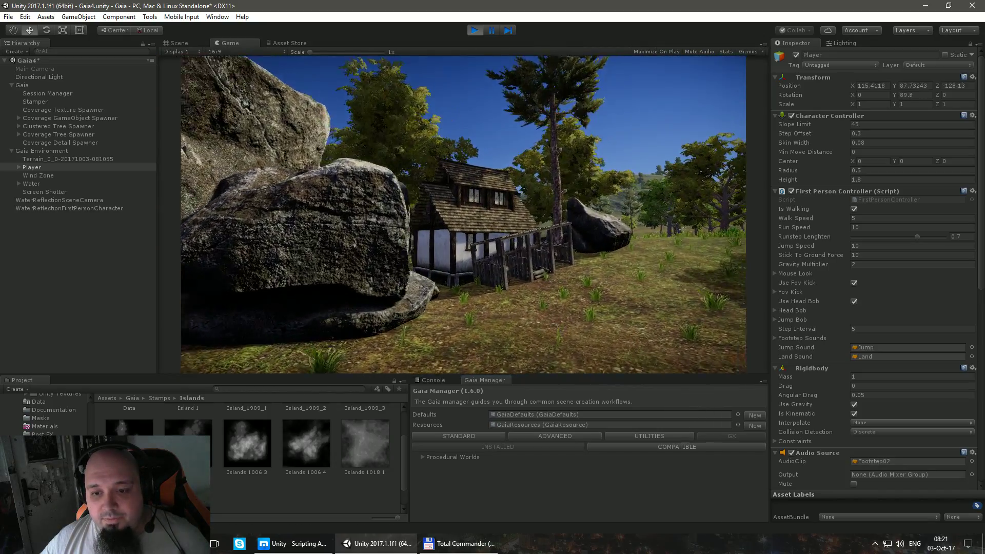
key("w")
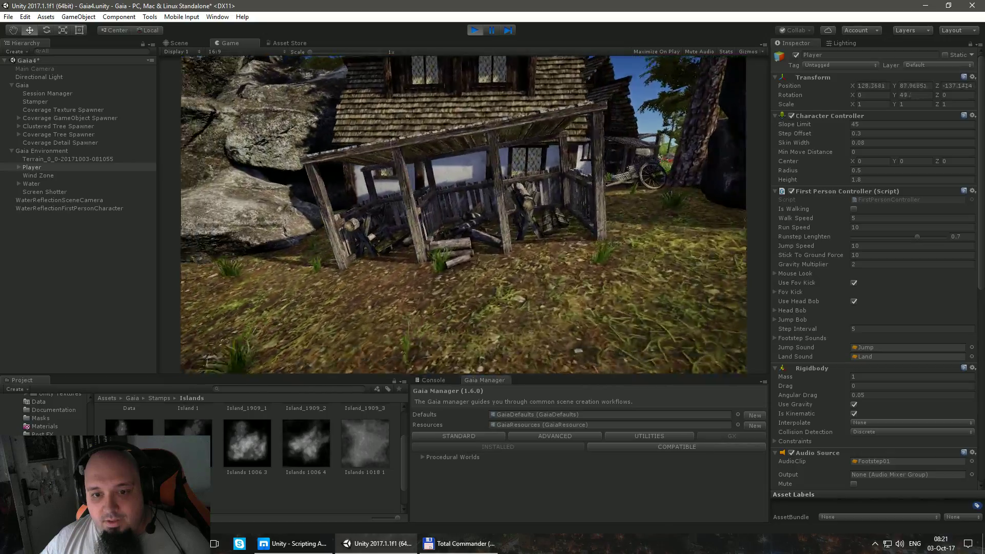
key("w")
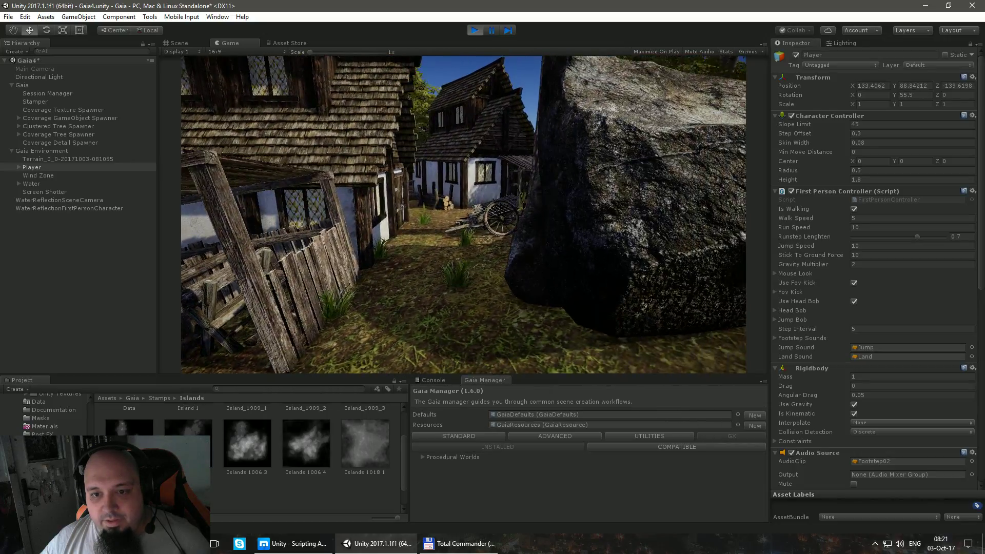
key("a")
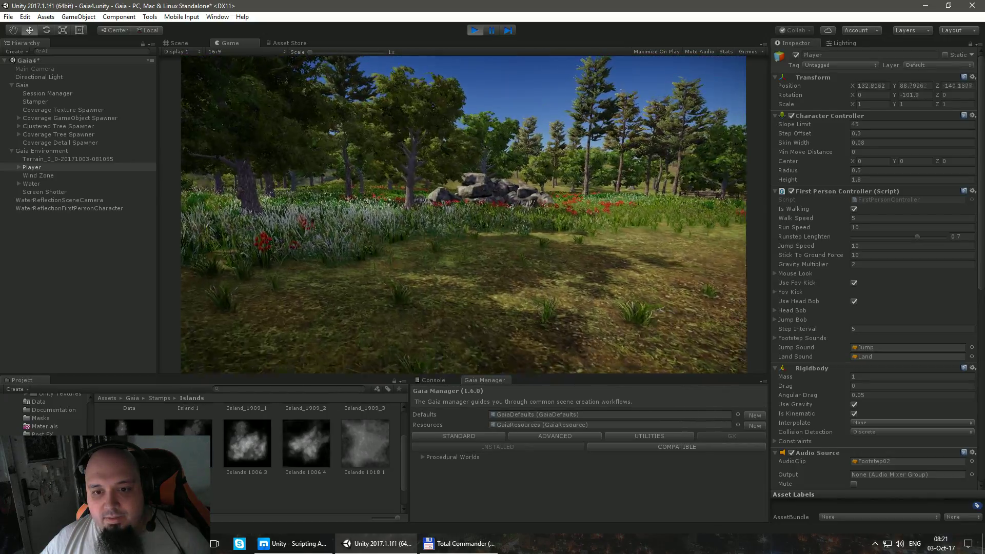
key("w")
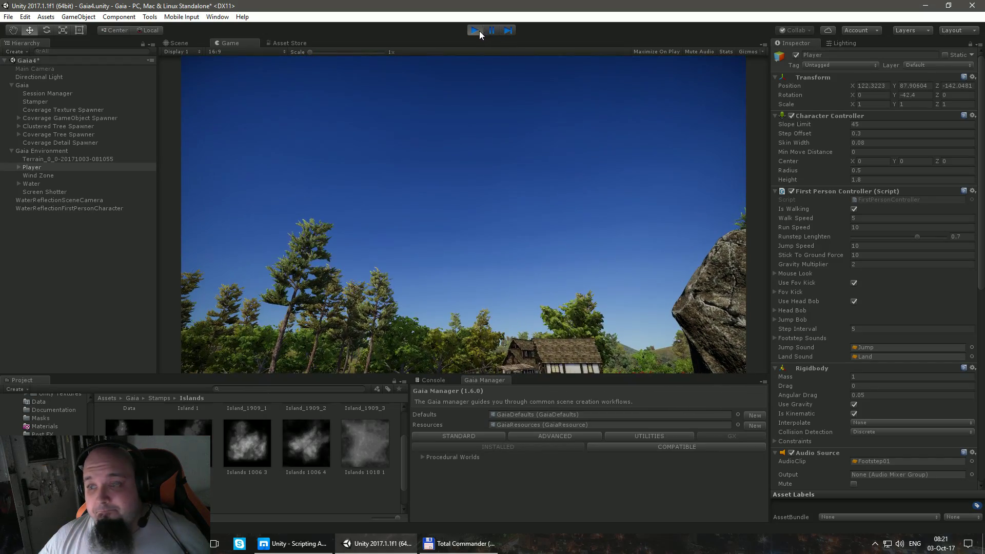
left_click(478, 31)
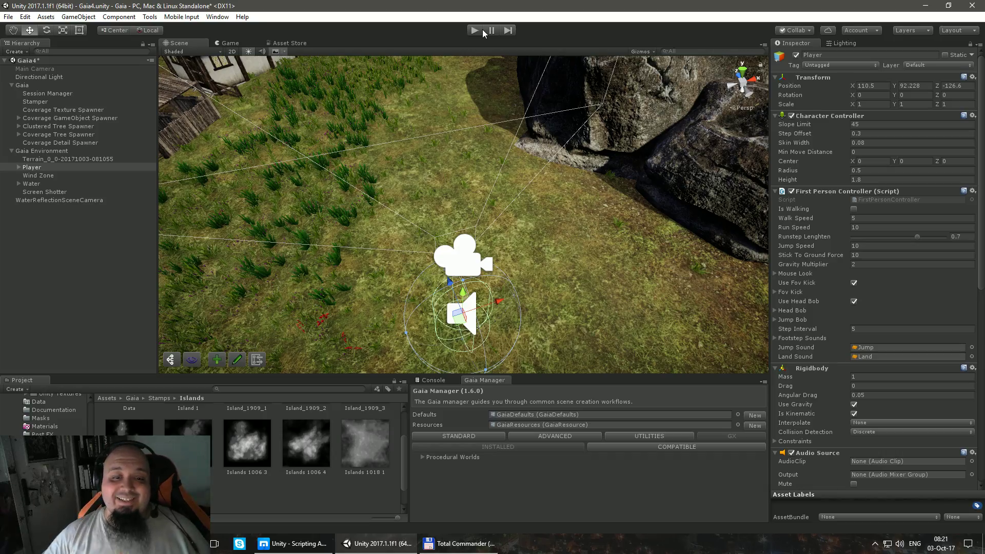
scroll(603, 265, "down", 10, "alt")
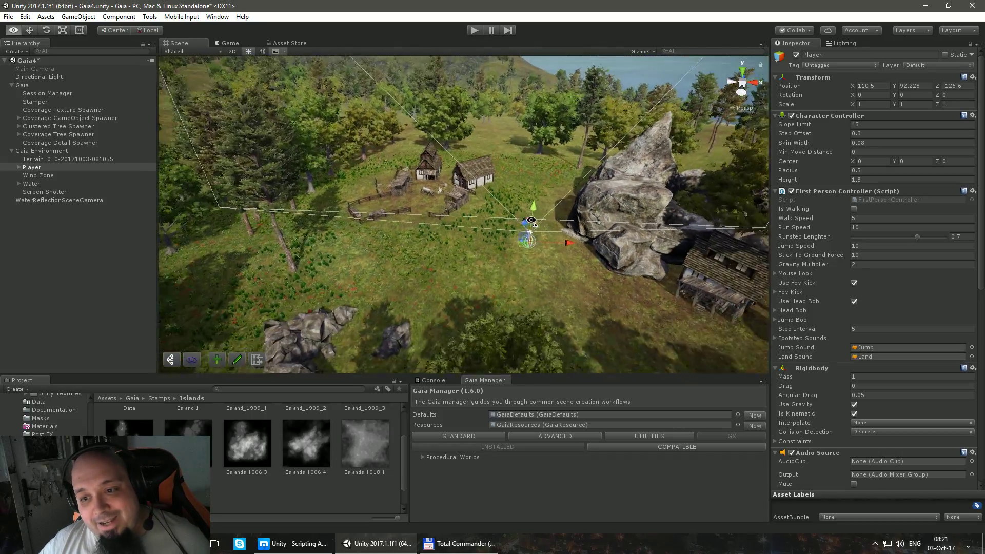
left_click_drag(440, 203, 440, 158, "alt")
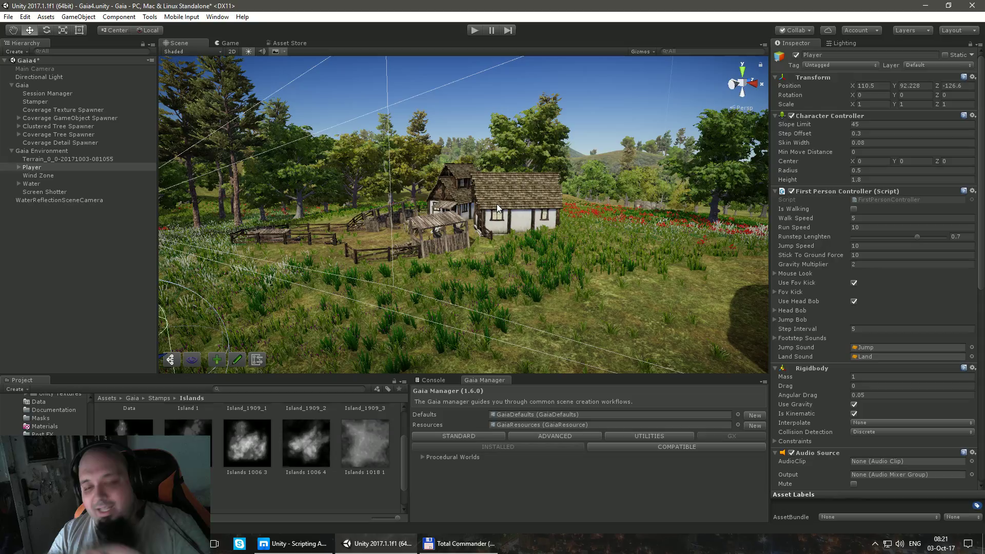
right_click_drag(496, 204, 640, 279)
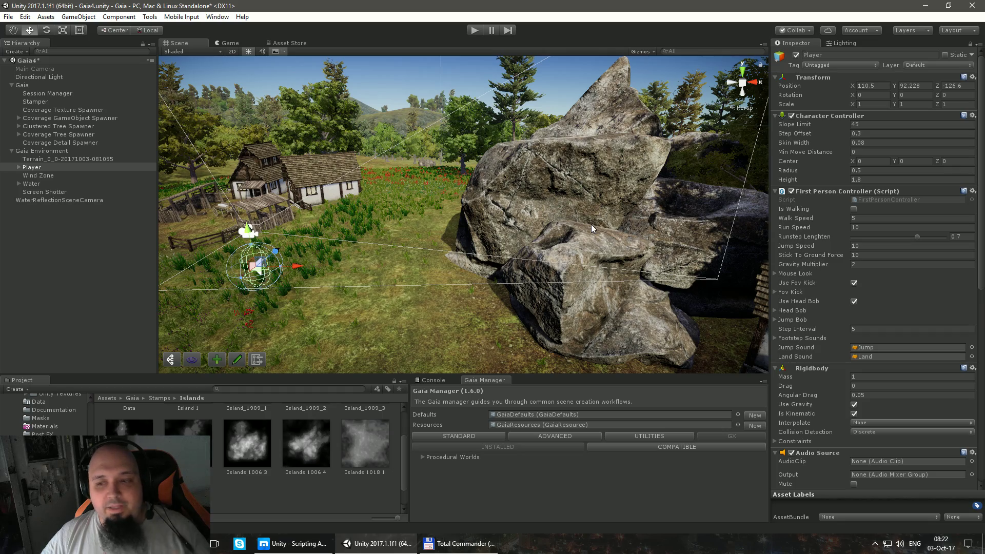
right_click_drag(591, 223, 541, 202)
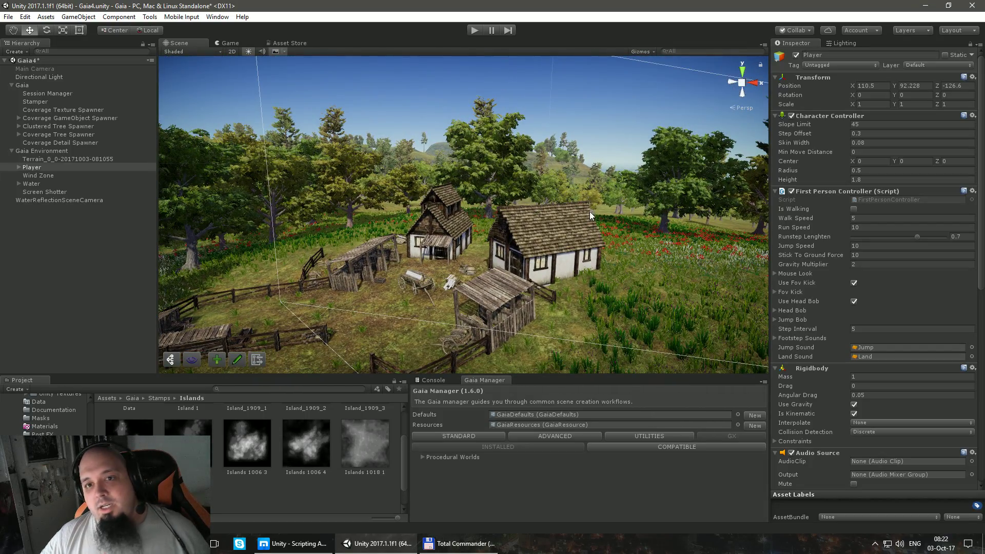
Step: Save the Gaia4 scene with Ctrl+S
key("ctrl+s")
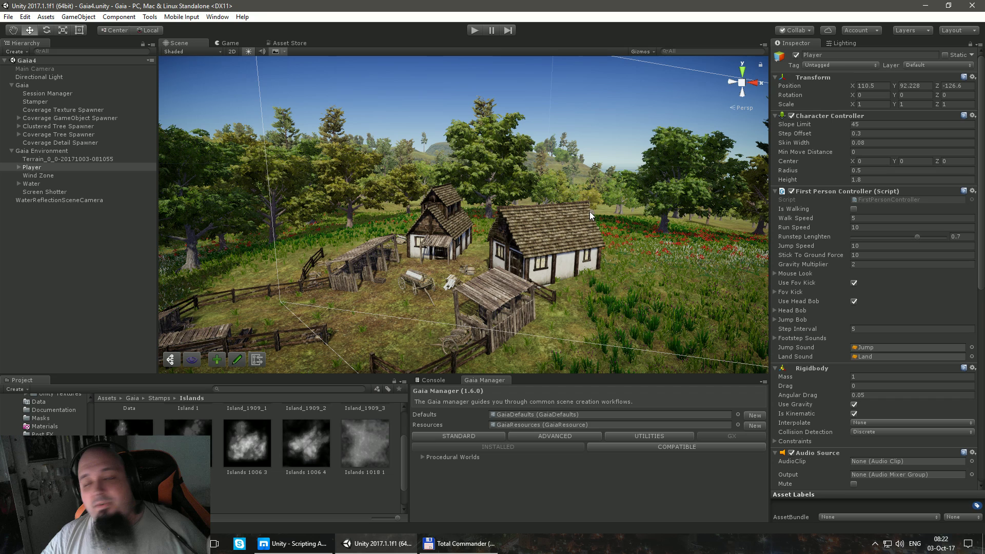